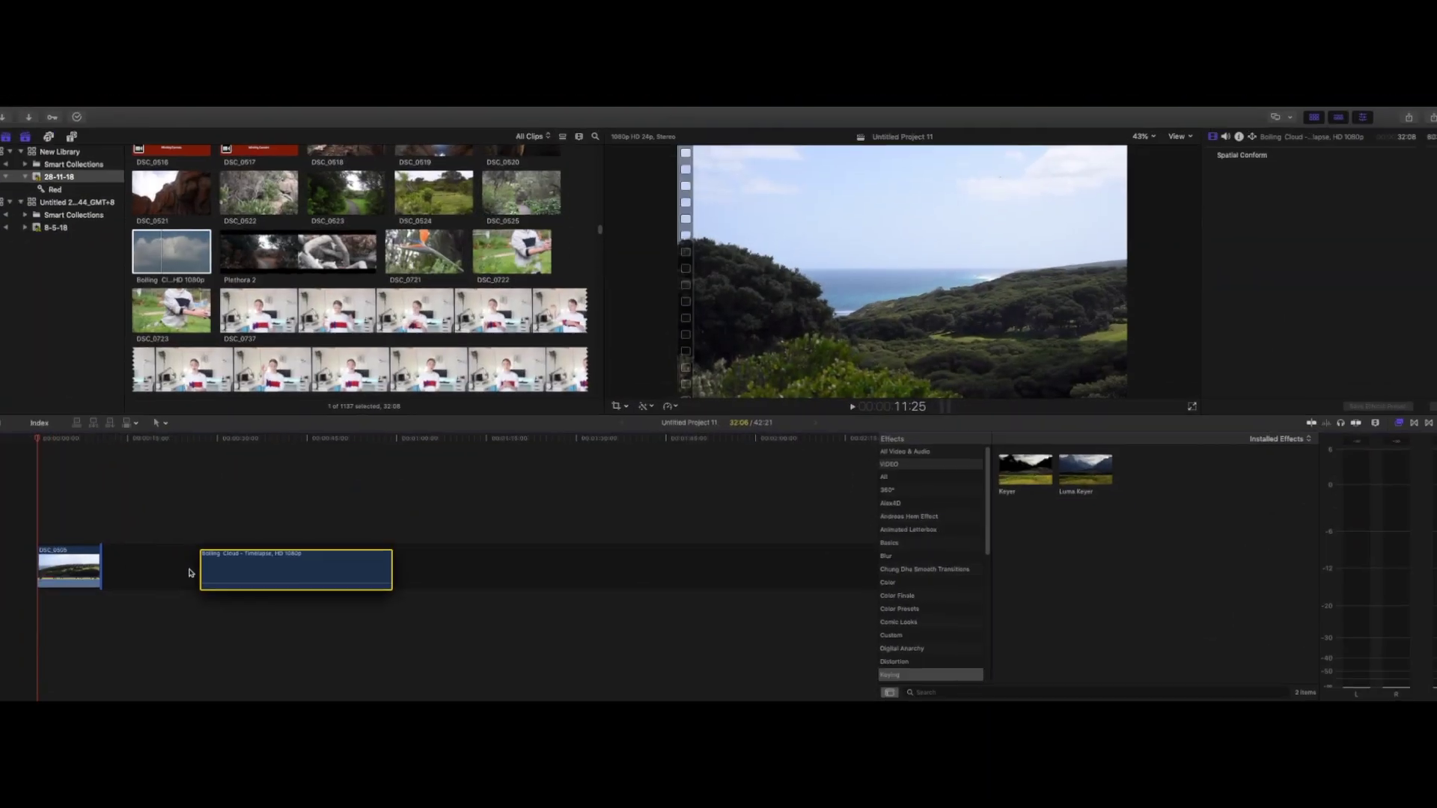
- Preview the DSC_0505 landscape clip and the Boiling Cloud timelapse clip on the timeline at several points
left_click(53, 525)
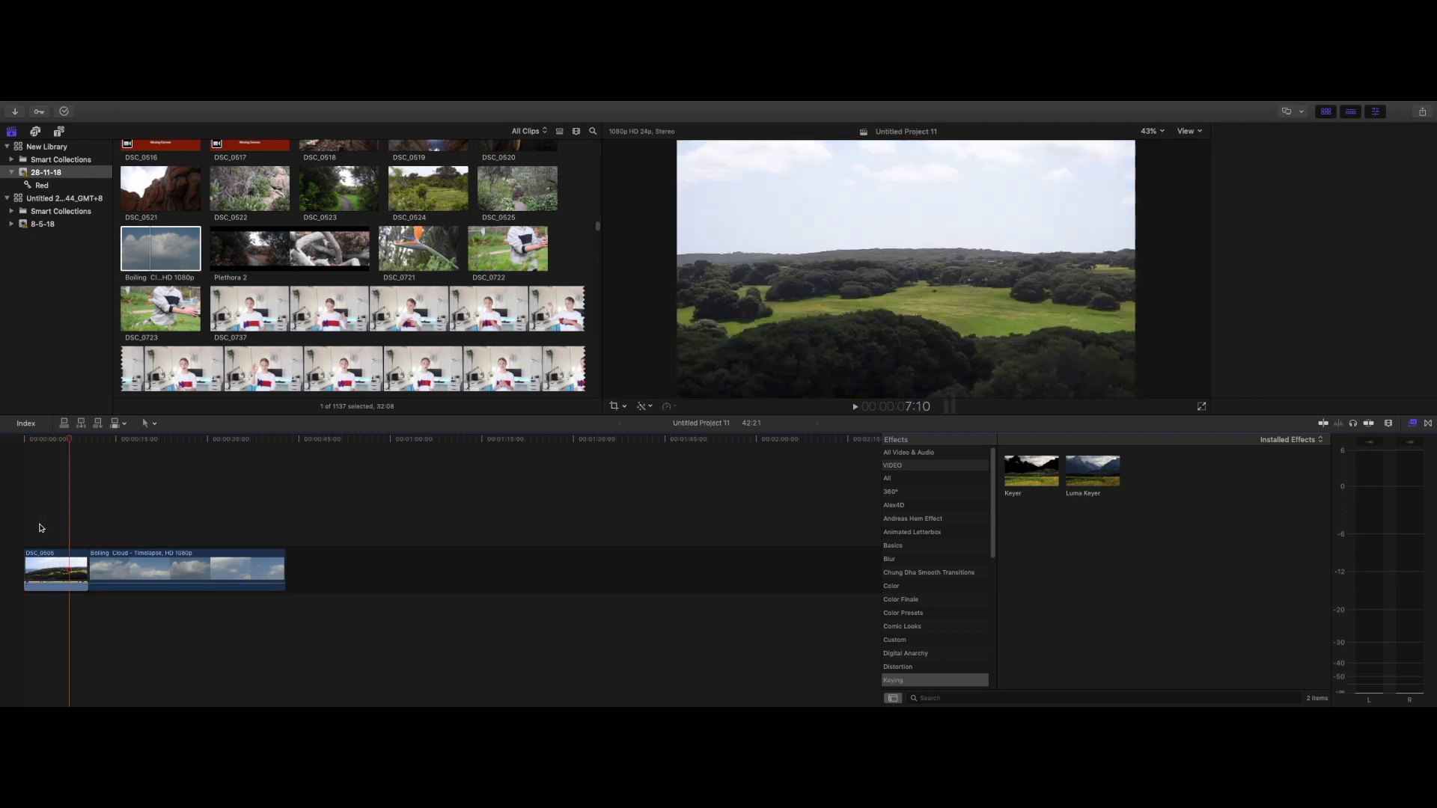
left_click(40, 527)
left_click(15, 536)
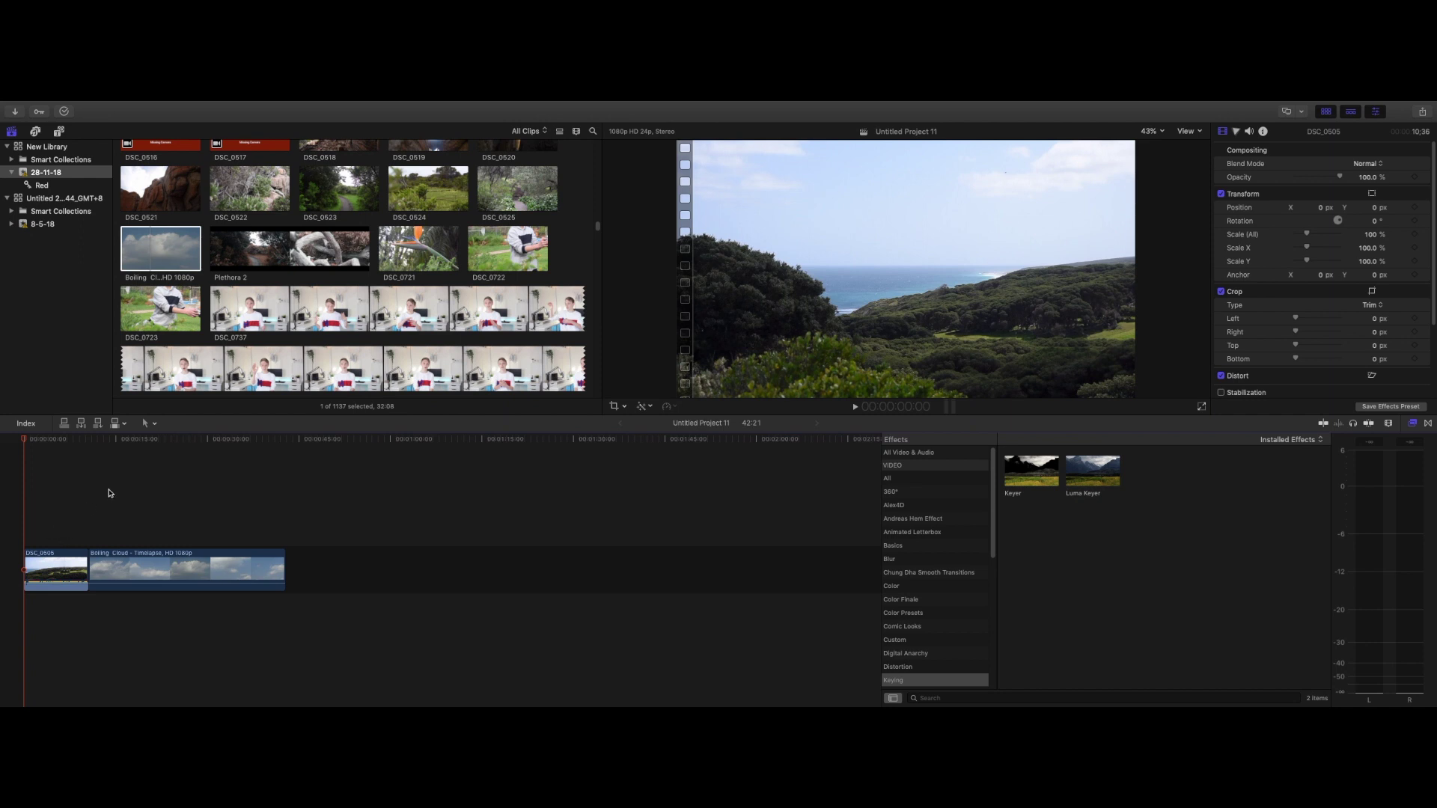
mouse_move(30, 440)
left_mouse_down()
mouse_move(80, 441)
mouse_move(46, 445)
left_mouse_up()
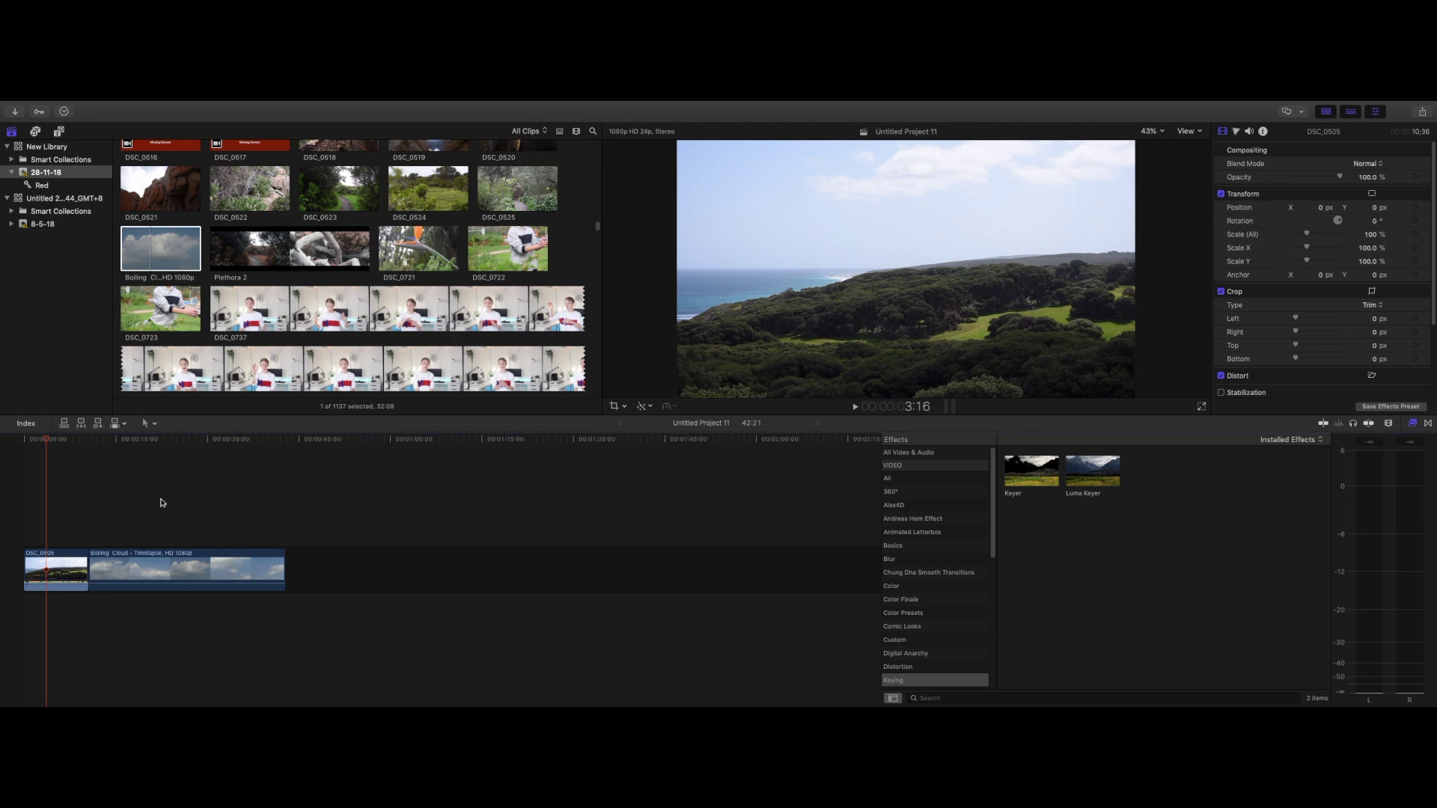
left_click(127, 522)
left_click_drag(127, 442, 189, 459)
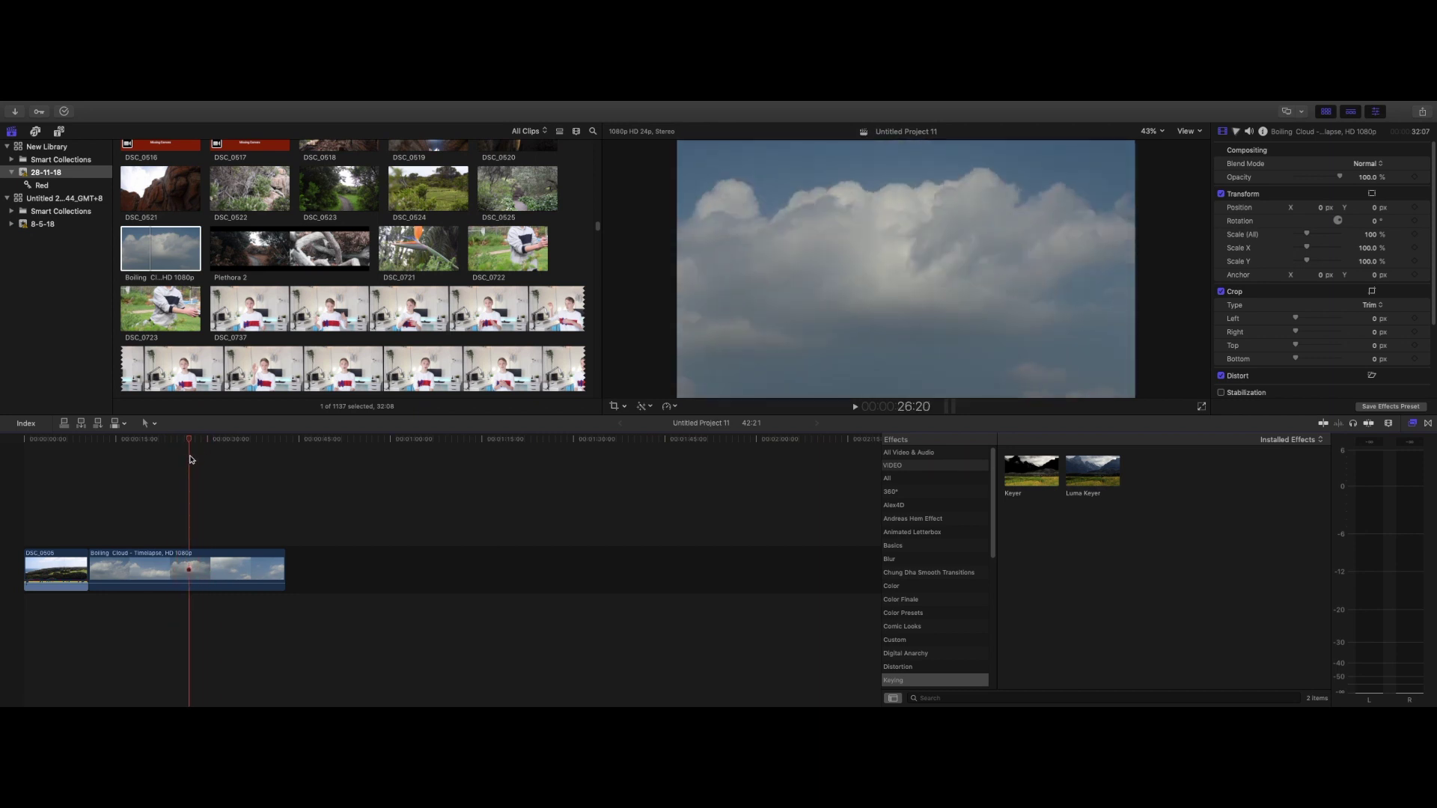
left_click(128, 529)
left_click(143, 532)
left_click(57, 538)
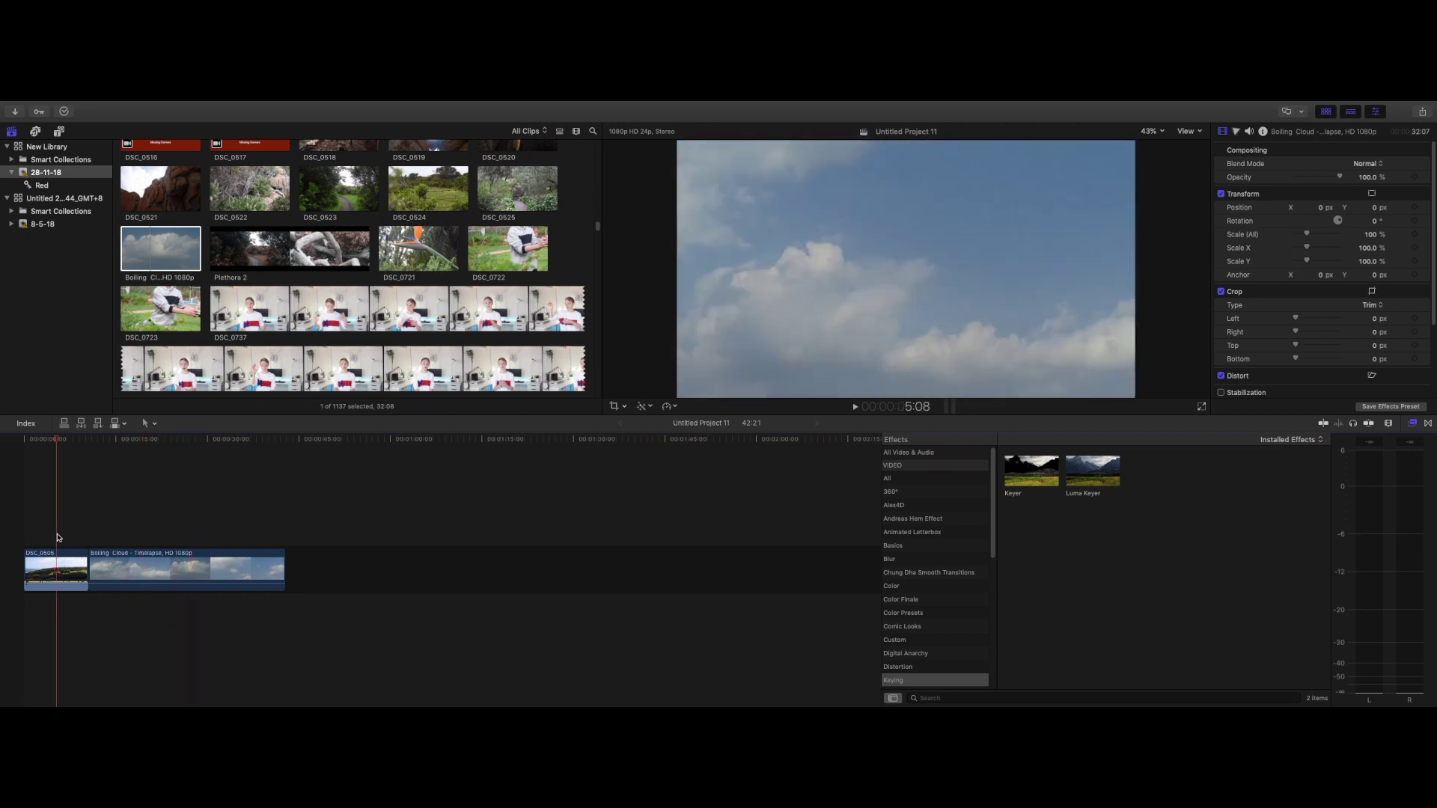
left_click(138, 528)
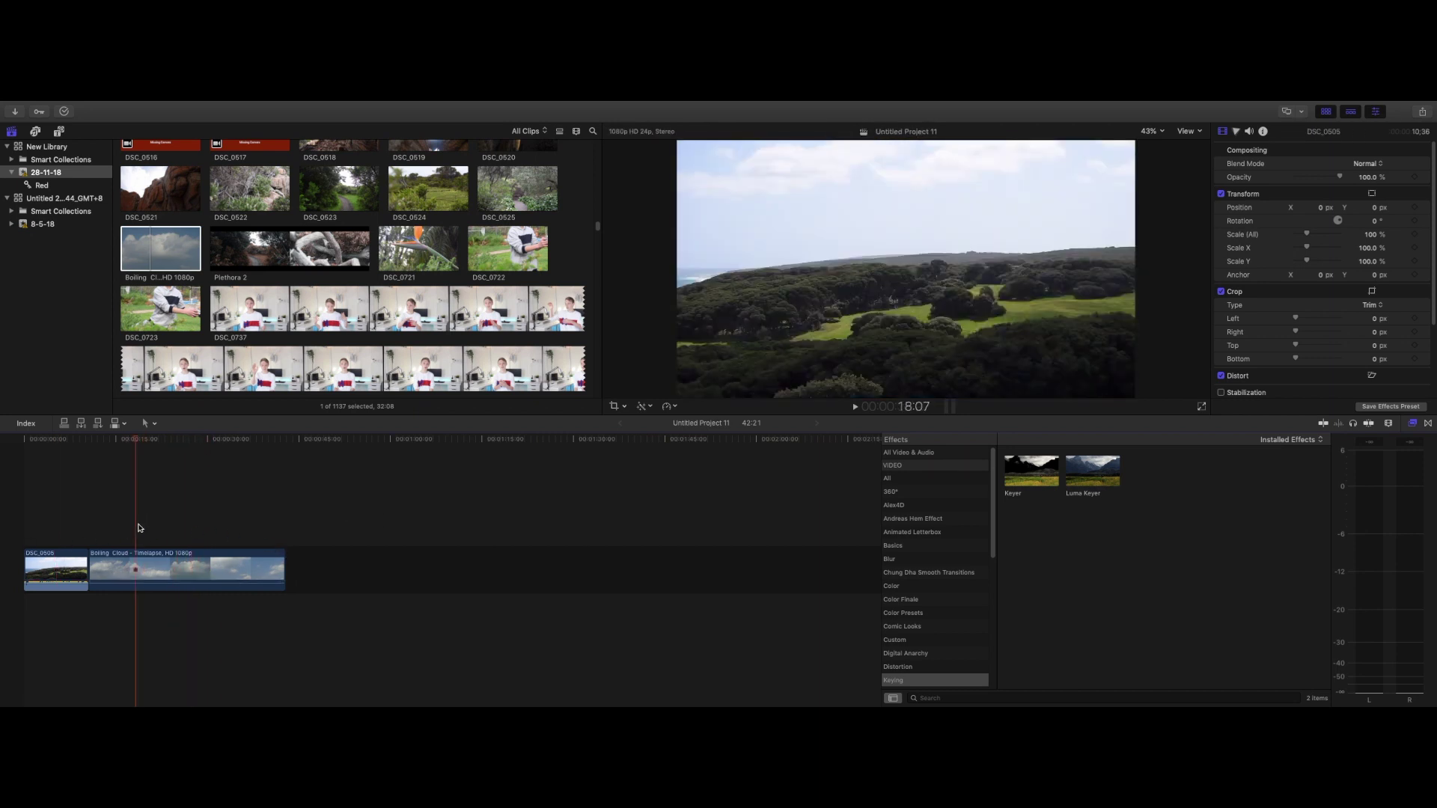
left_click(40, 530)
left_click(252, 528)
left_click(163, 536)
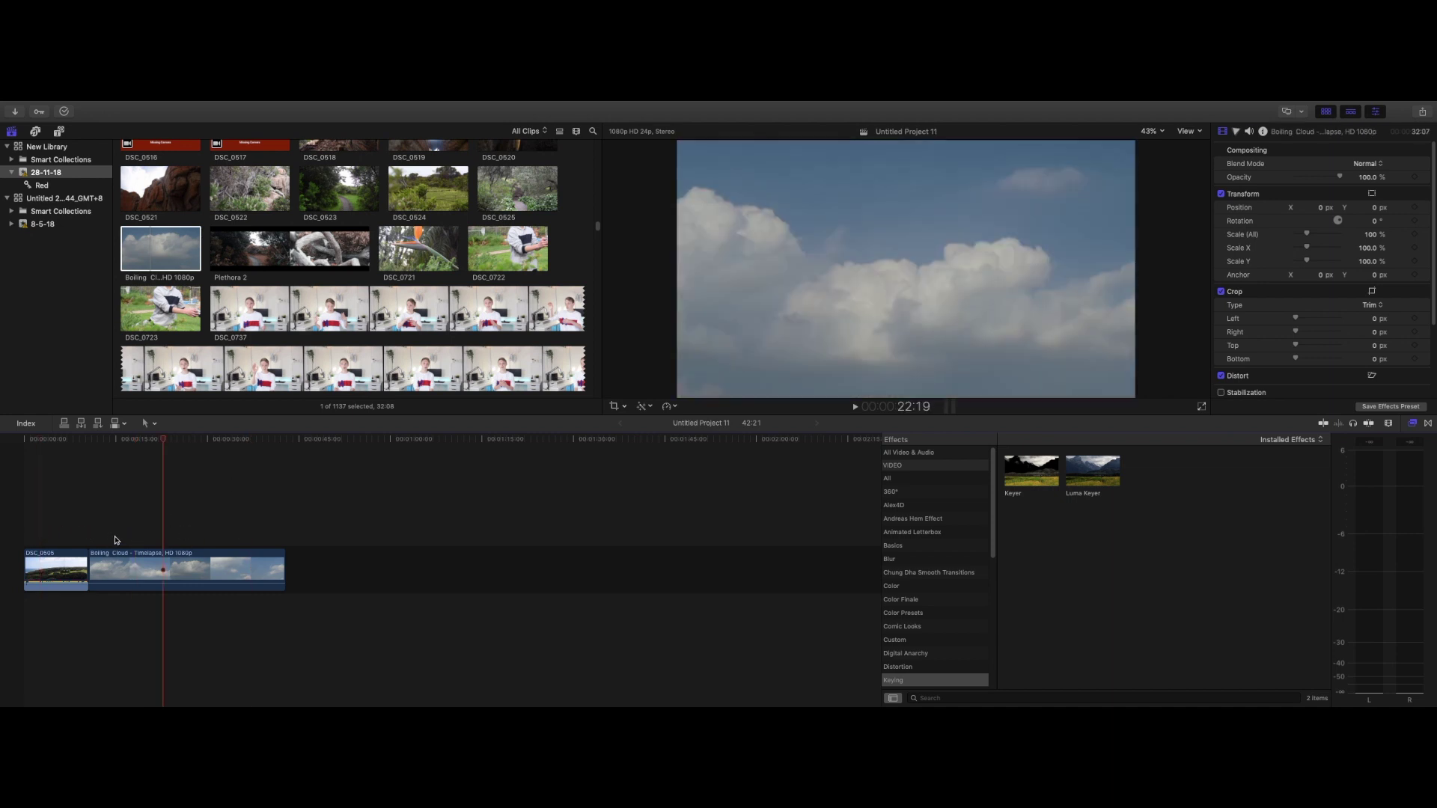
- Trim the start of the DSC_0505 clip to leave about 4 seconds, slow it to 50% speed and play it back
left_click_drag(27, 561, 96, 566)
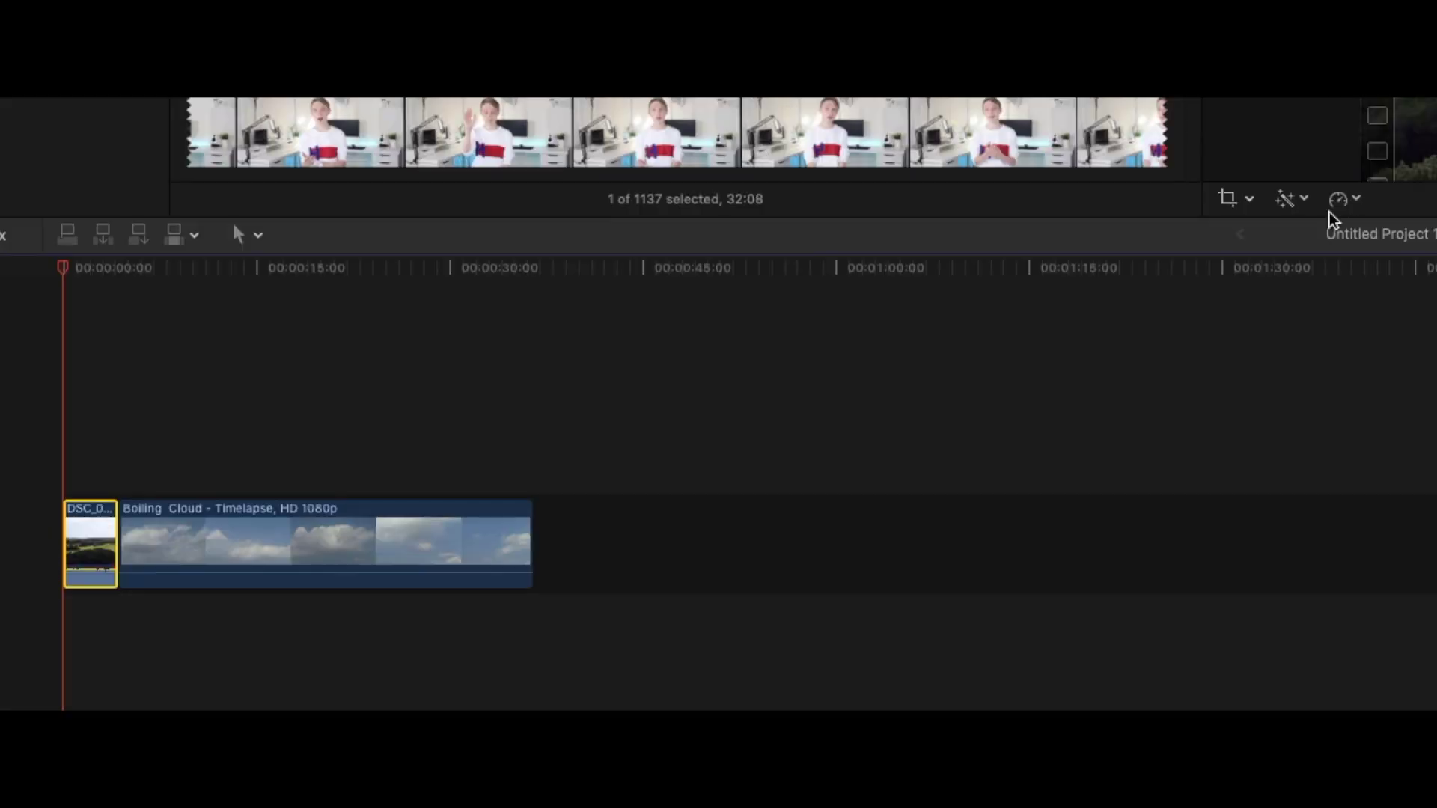
left_click(666, 406)
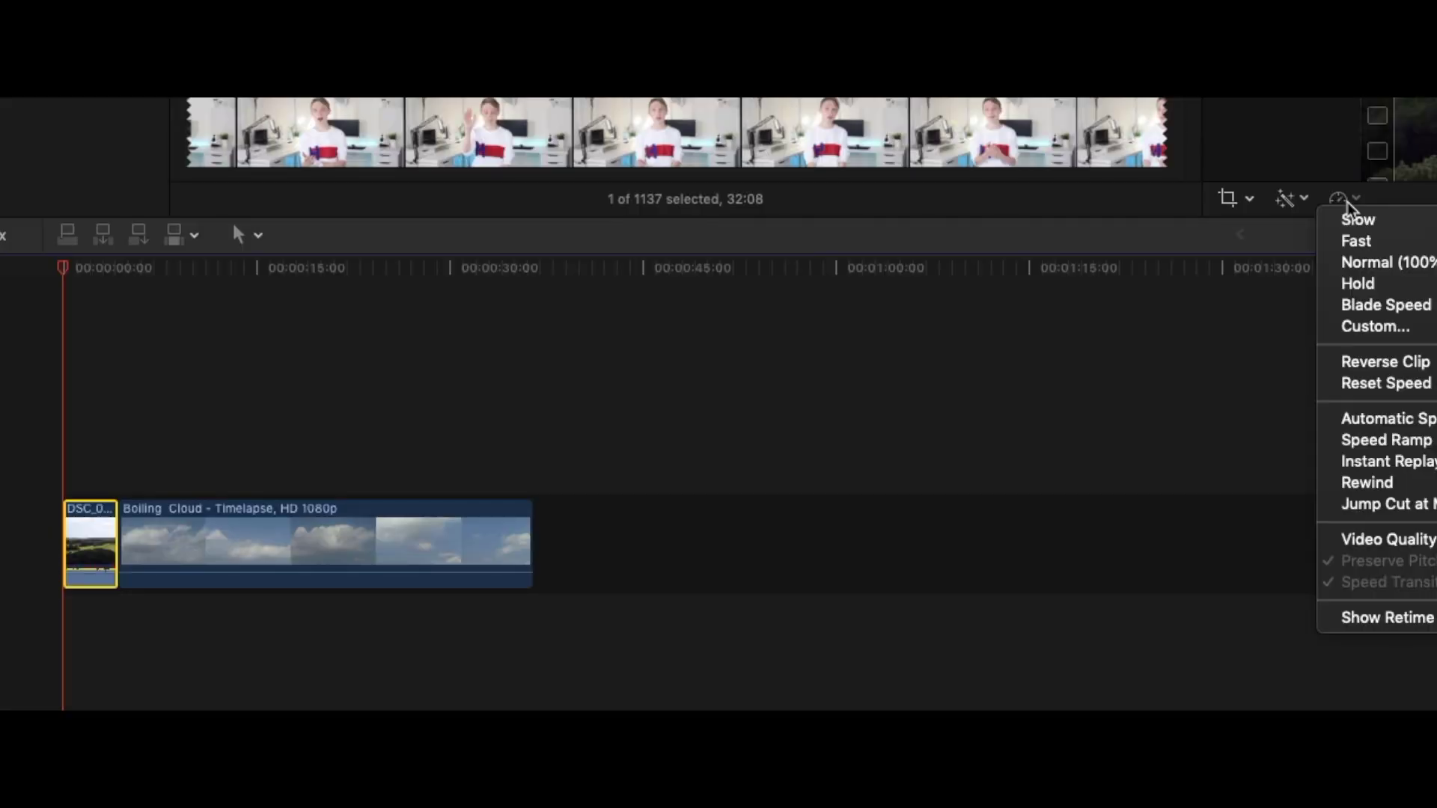
left_click(1436, 220)
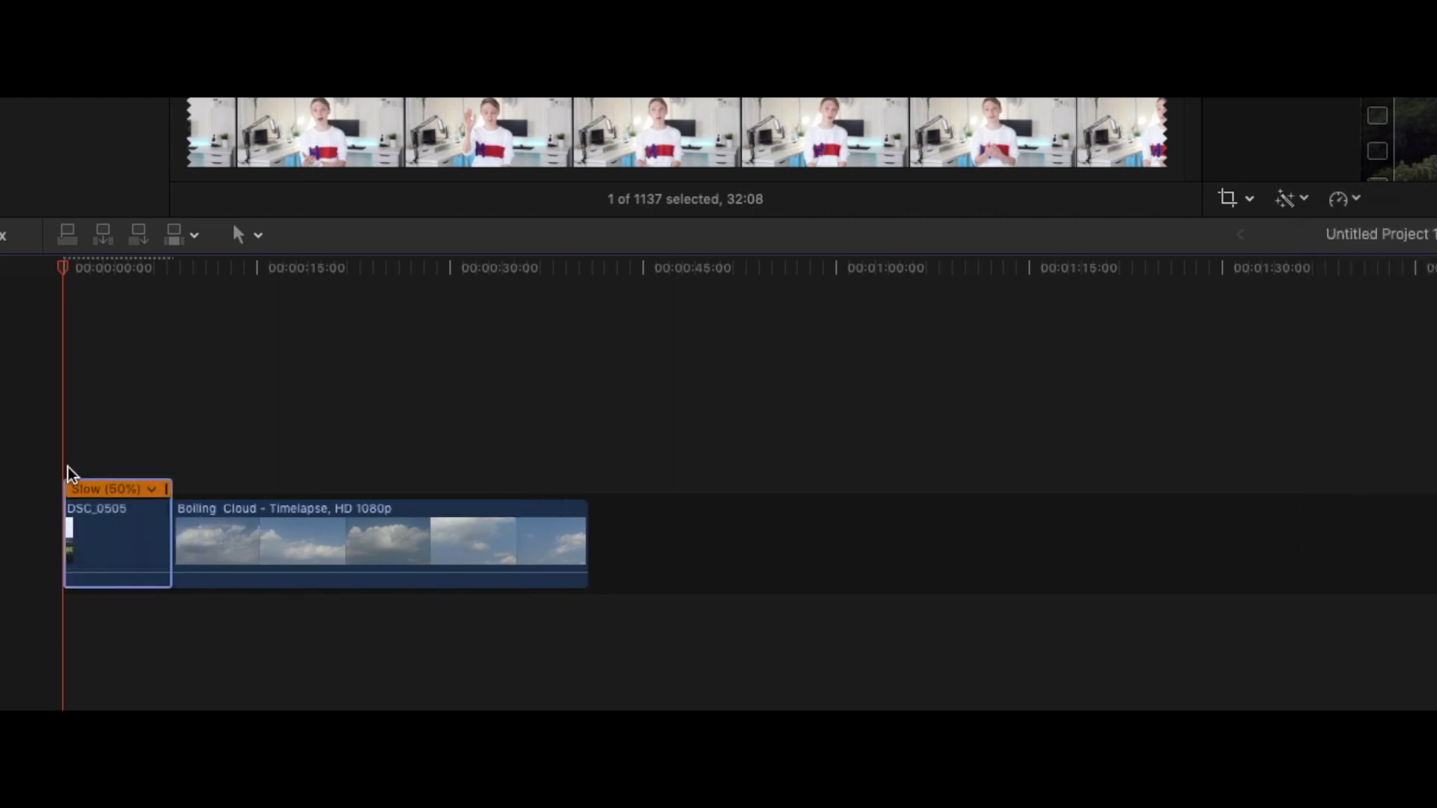
left_click(28, 475)
key("space")
key("space")
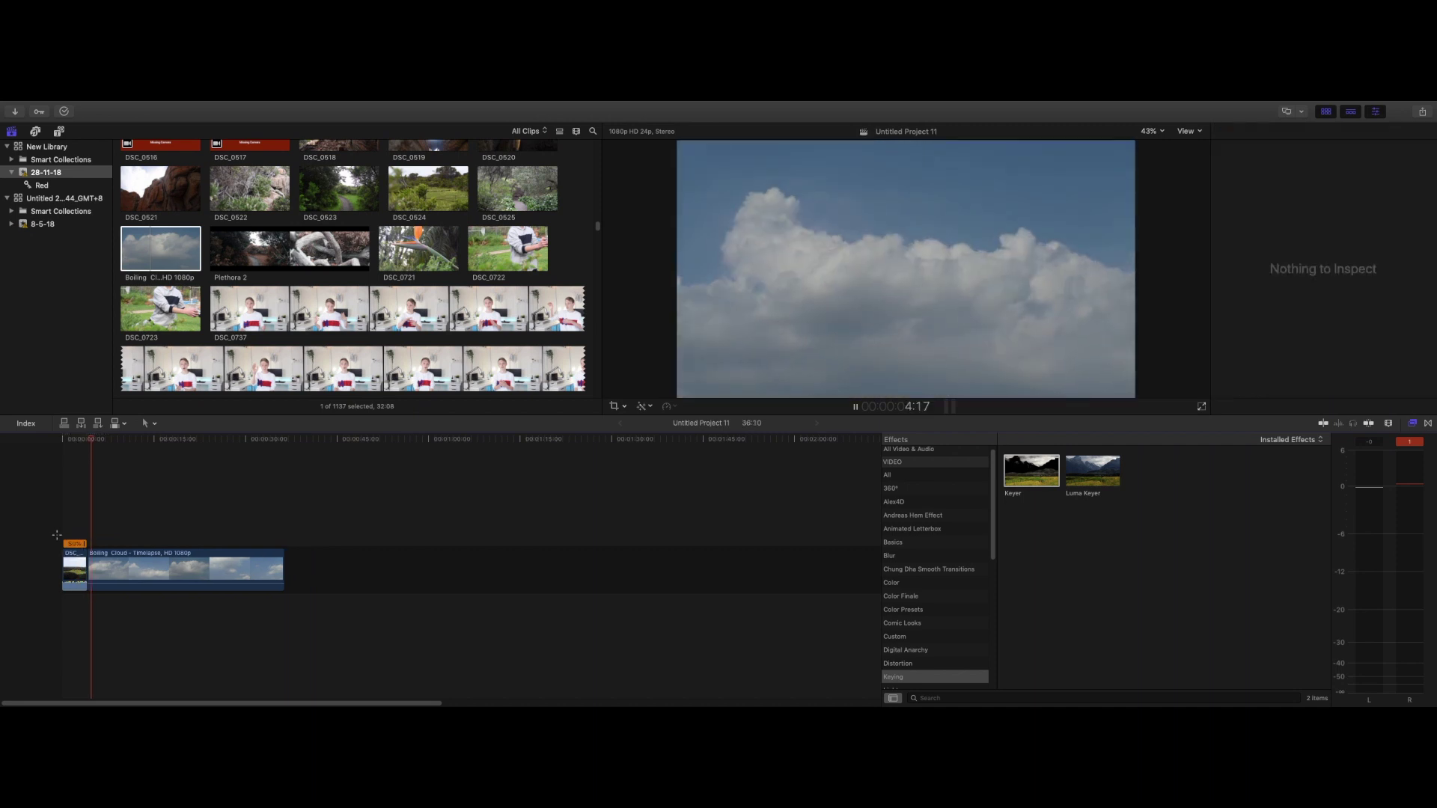
- Shorten the slowed DSC_0505 clip to about 4 seconds and place a copy of it directly above the original
key("Home")
left_click(68, 563)
left_click(74, 566)
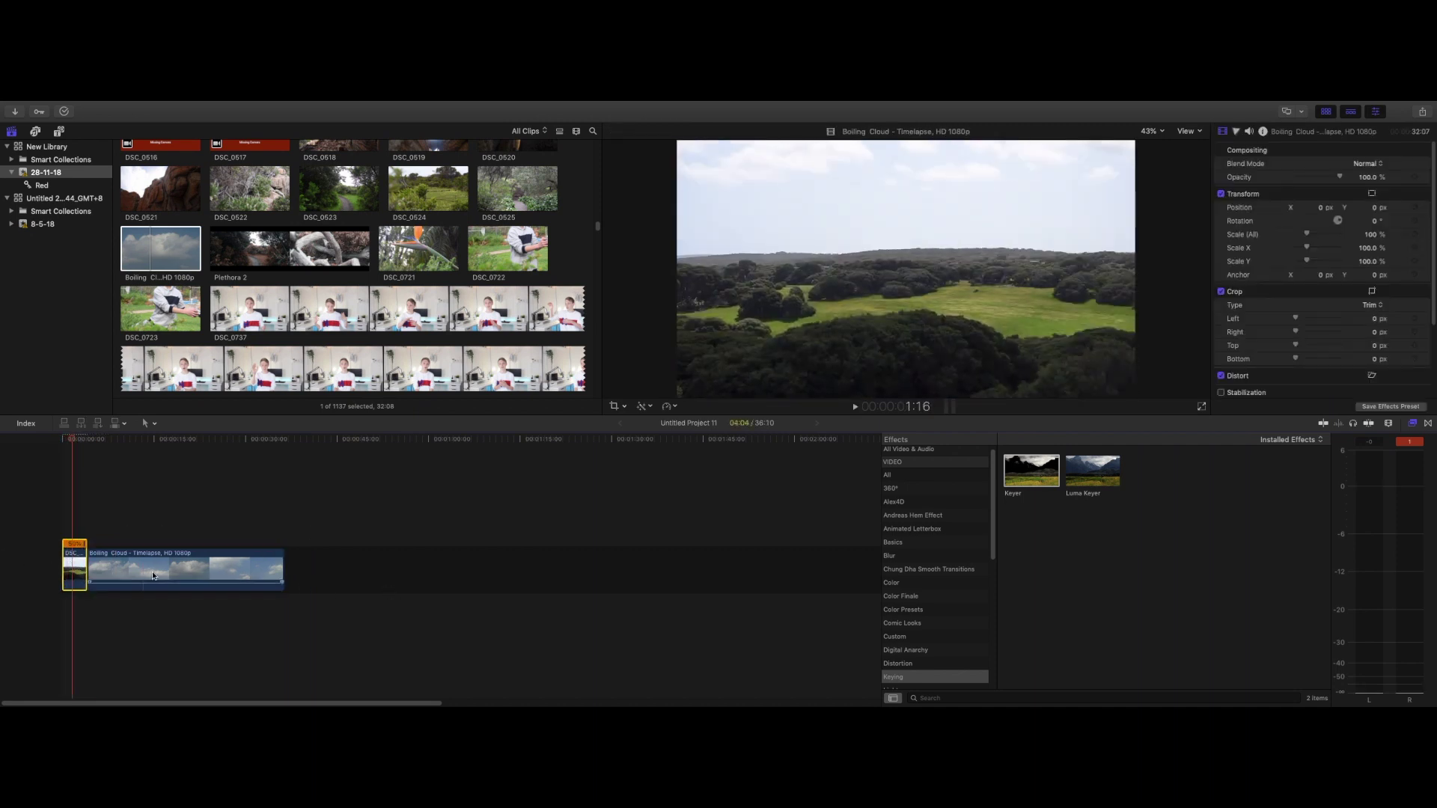
key("super+c")
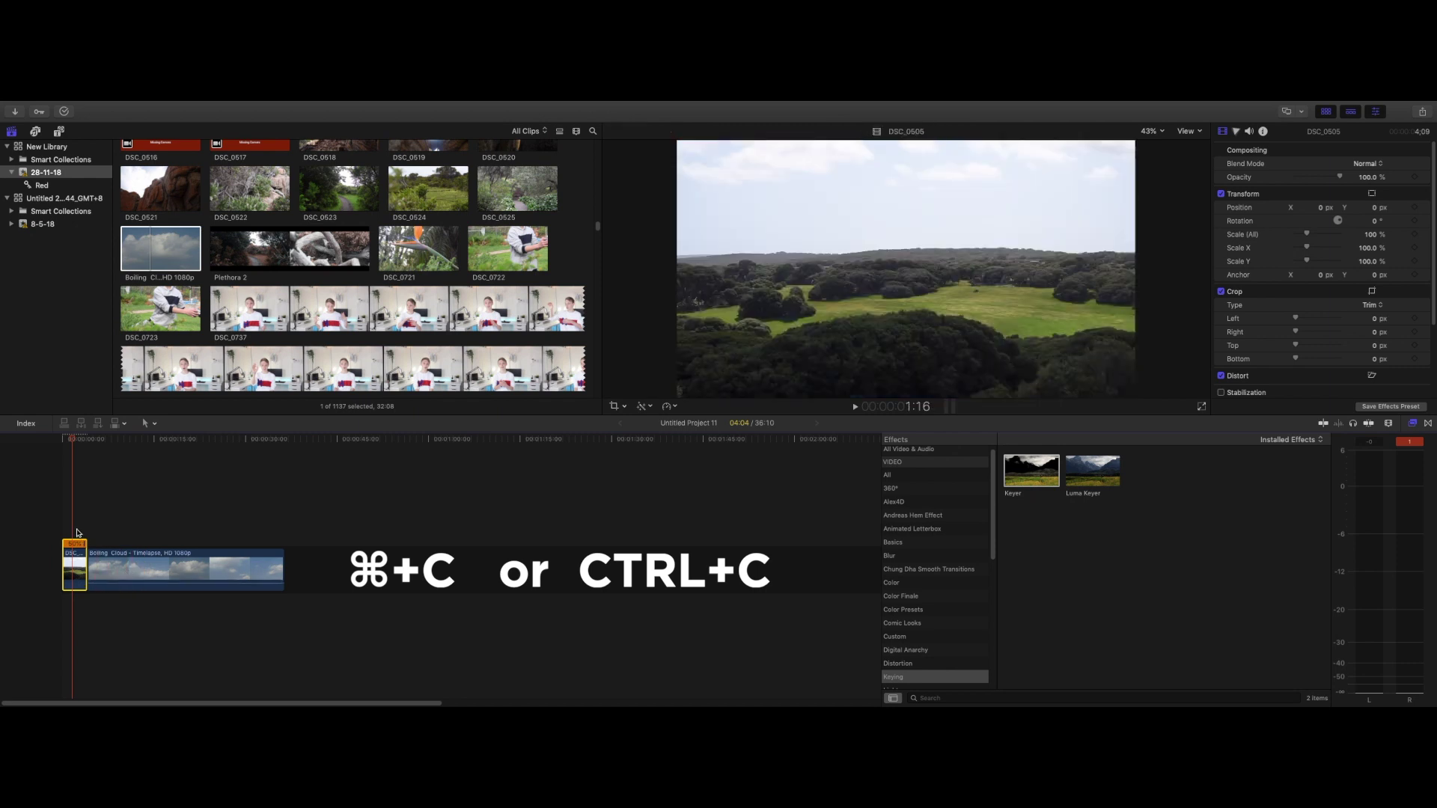
left_click(54, 533)
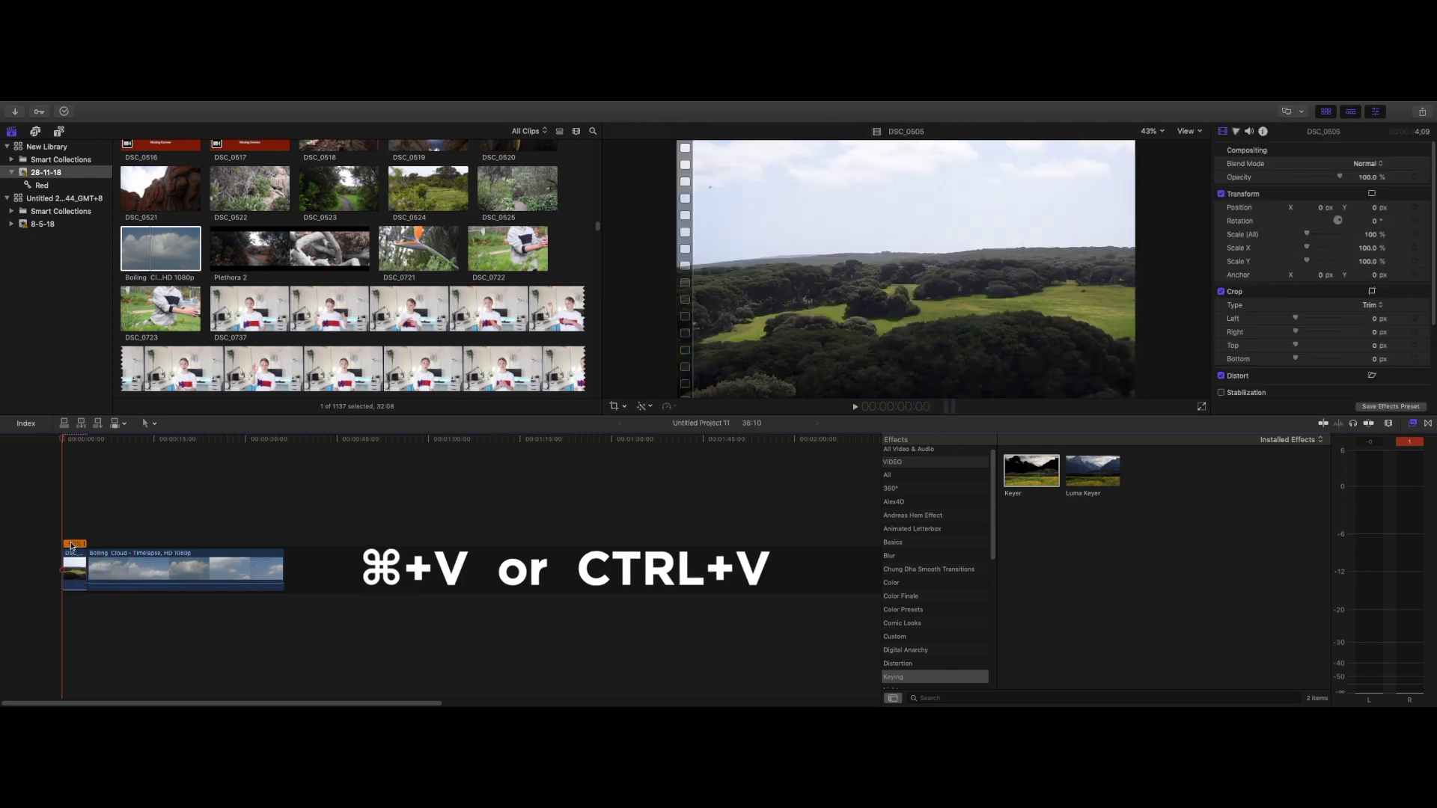
key("super+v")
left_click_drag(72, 563, 67, 513)
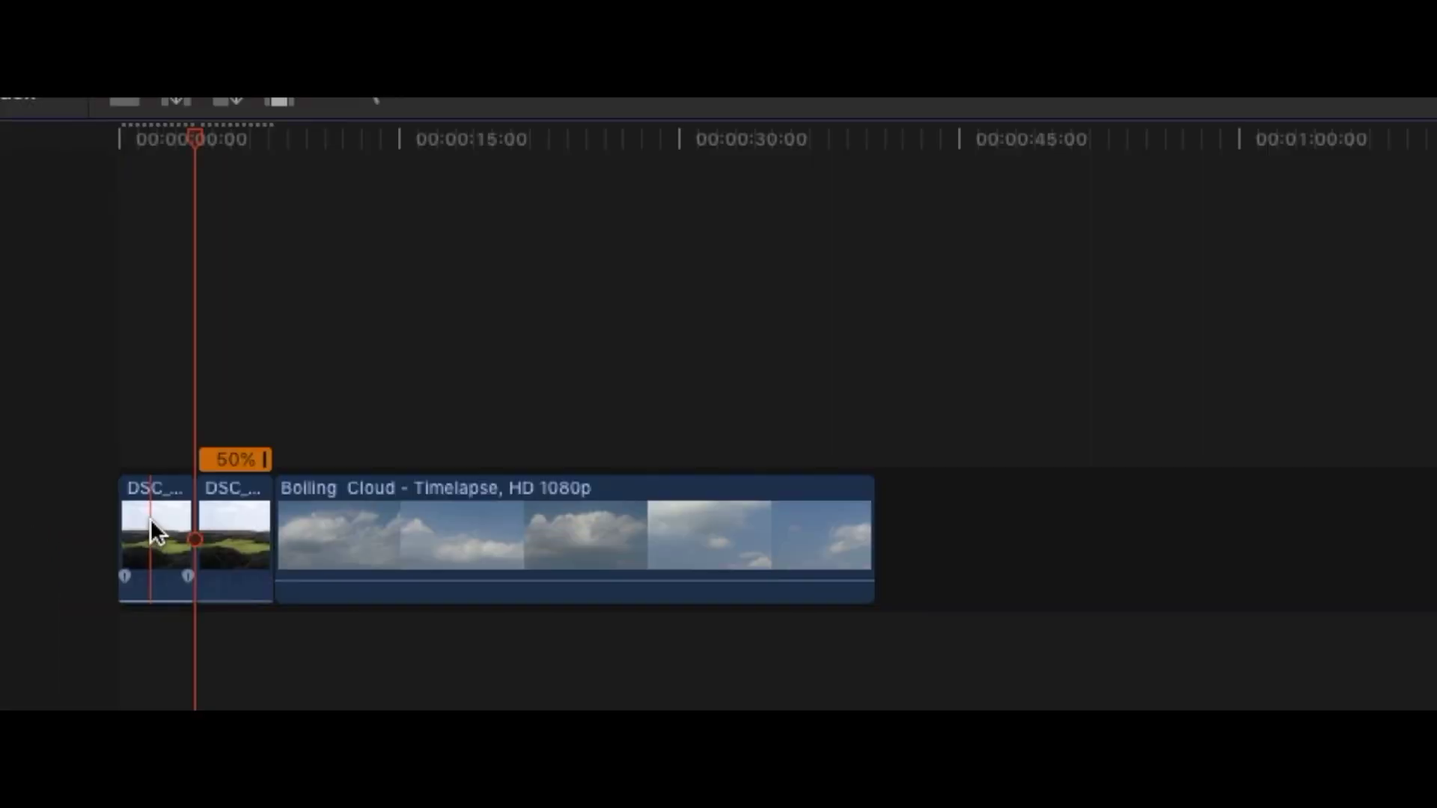
left_click_drag(133, 367, 134, 368)
- Disable the original DSC_0505 clip in the primary storyline and return to the start of the timeline
left_click(137, 500)
key("v")
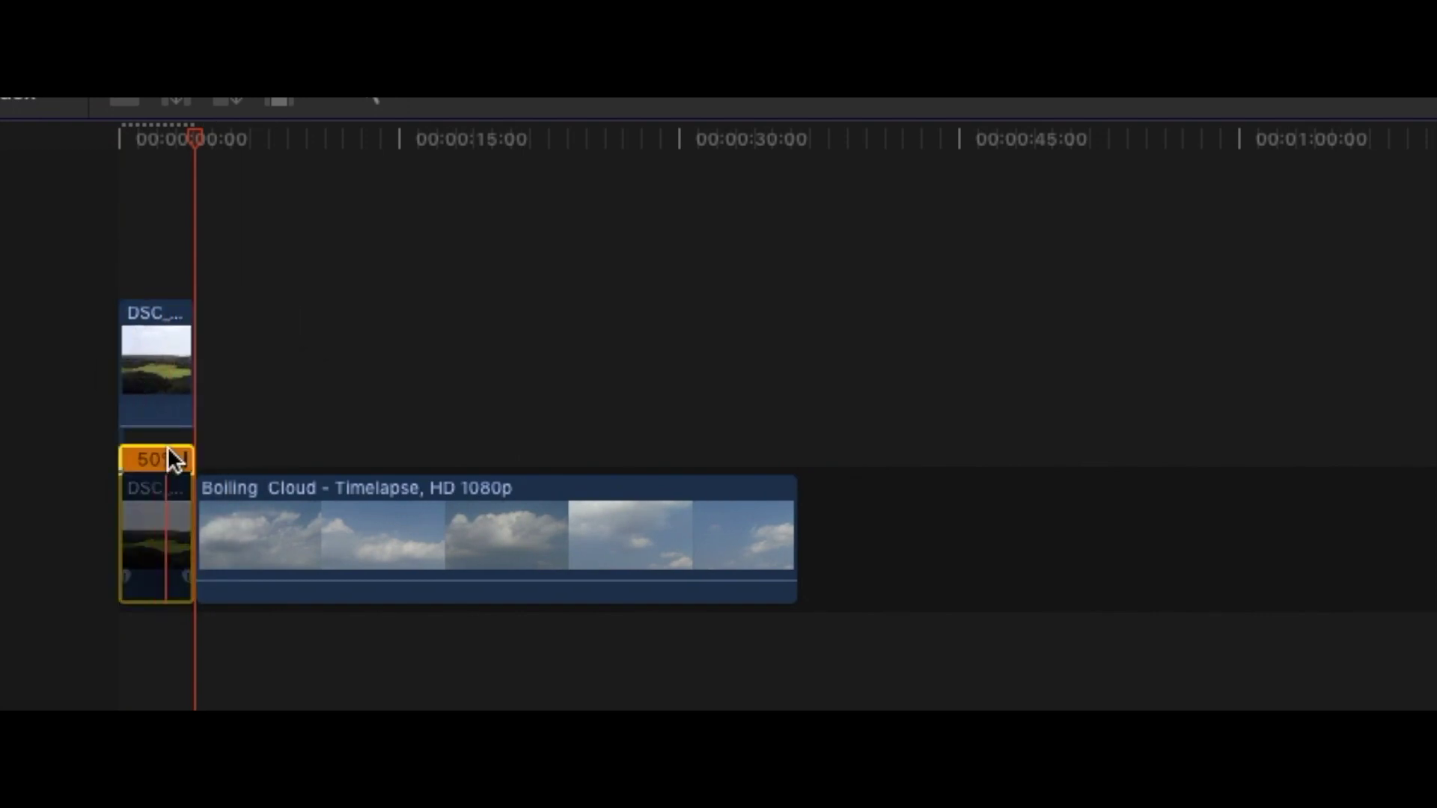
left_click(107, 307)
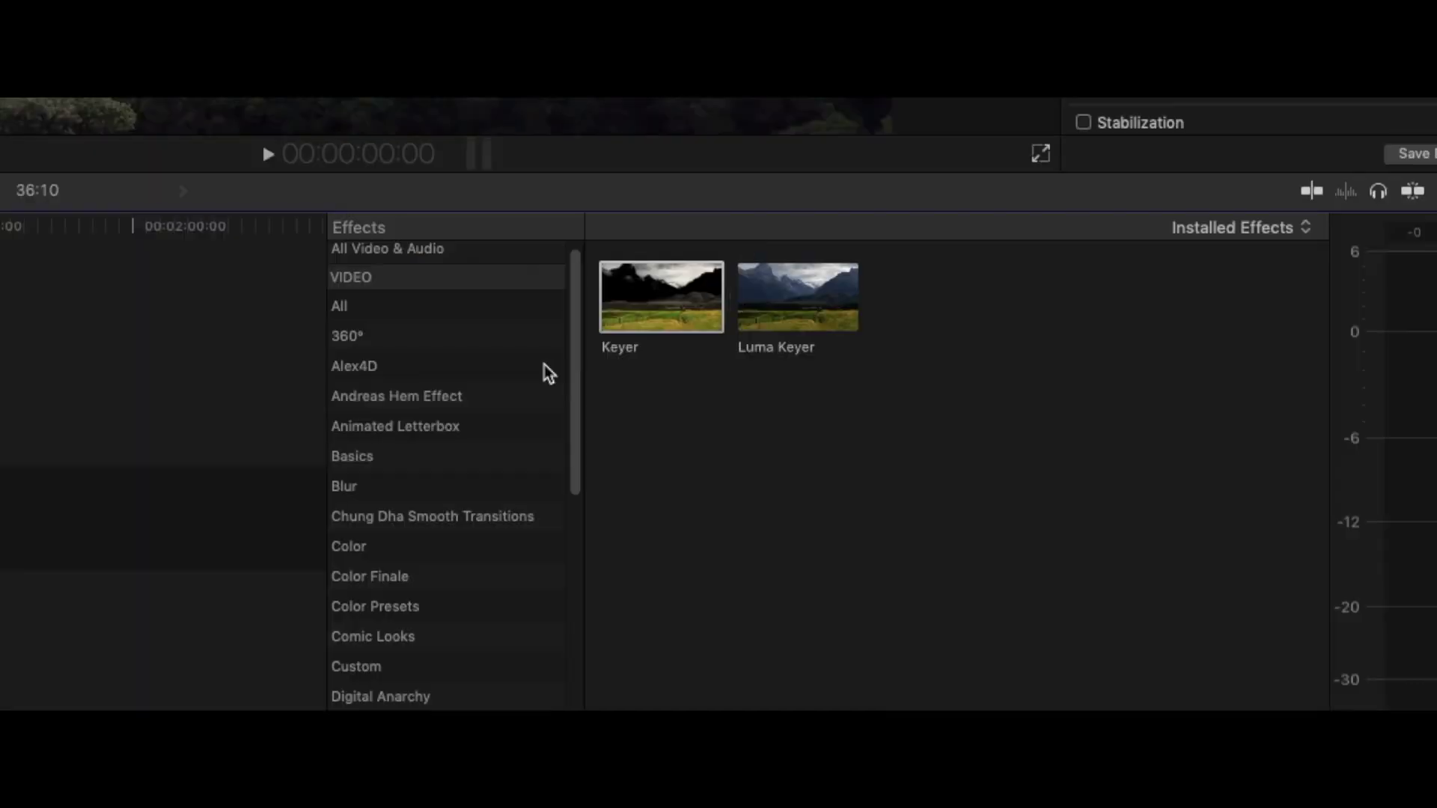
- Apply the Keyer effect from the Keying category to the upper DSC_0505 clip
scroll(446, 748, "down", 1)
left_click(434, 769)
left_click(434, 715)
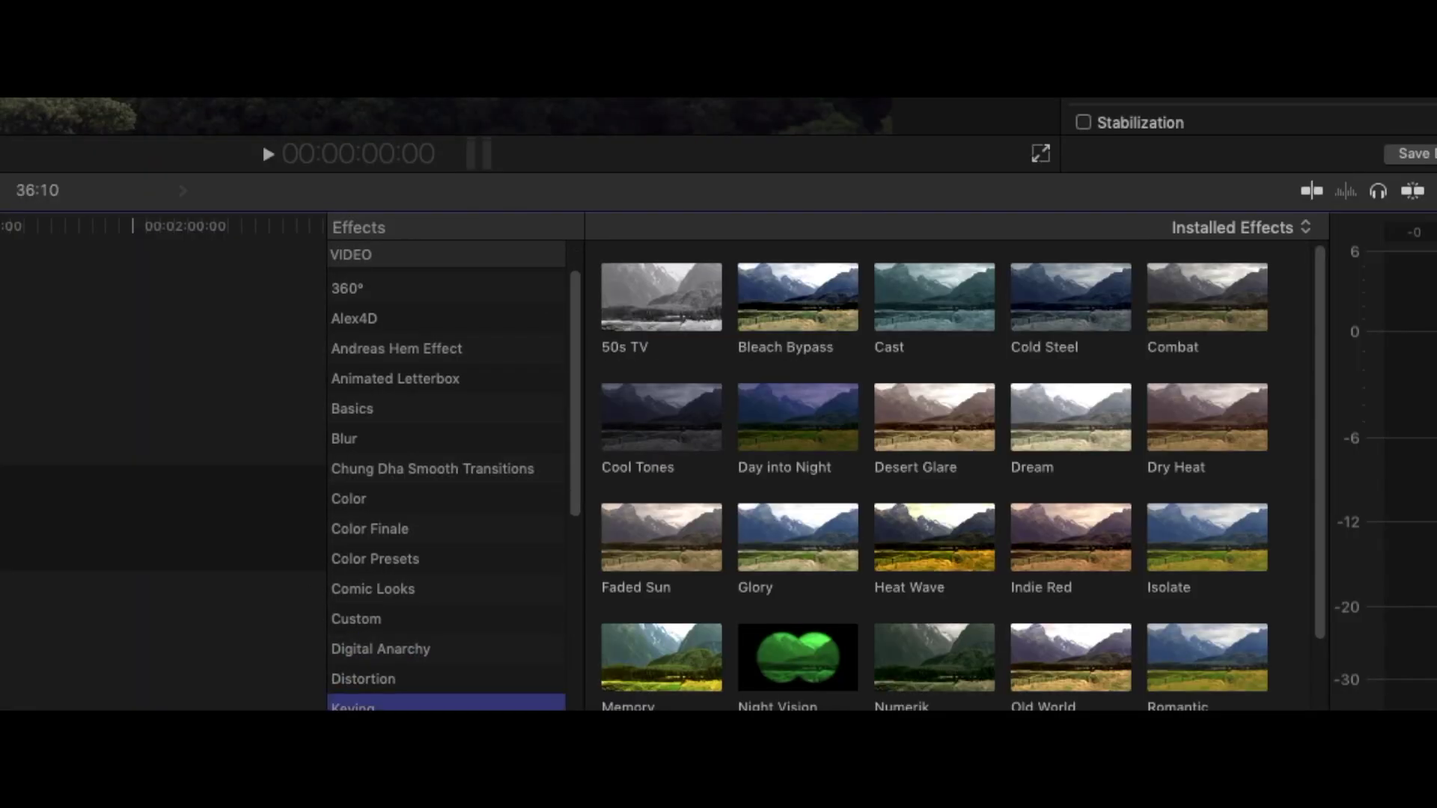
left_click_drag(665, 283, 123, 389)
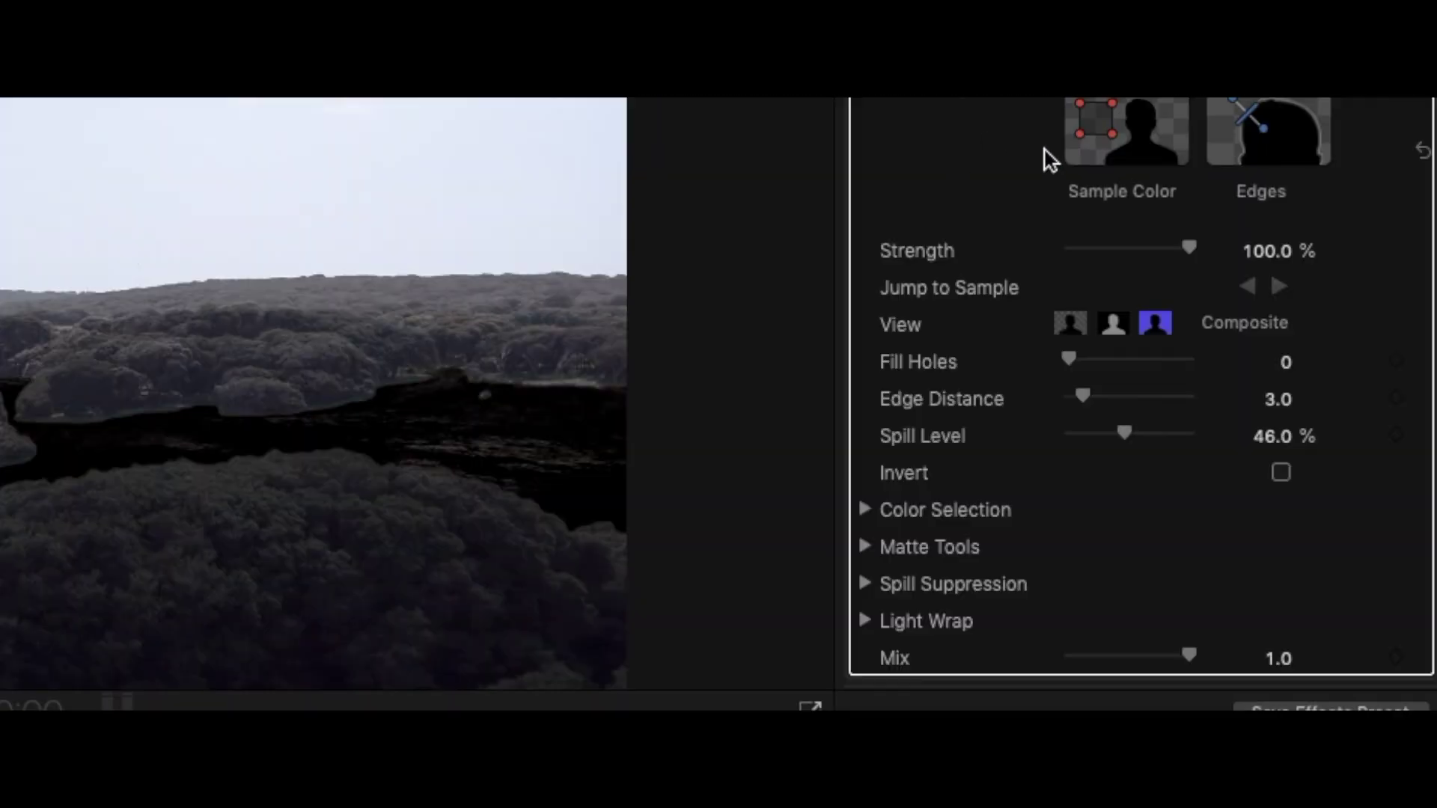
- Sample a wide rectangle of sky as the key colour, with Edge Distance 2.0 and Strength 0%
left_click(1298, 193)
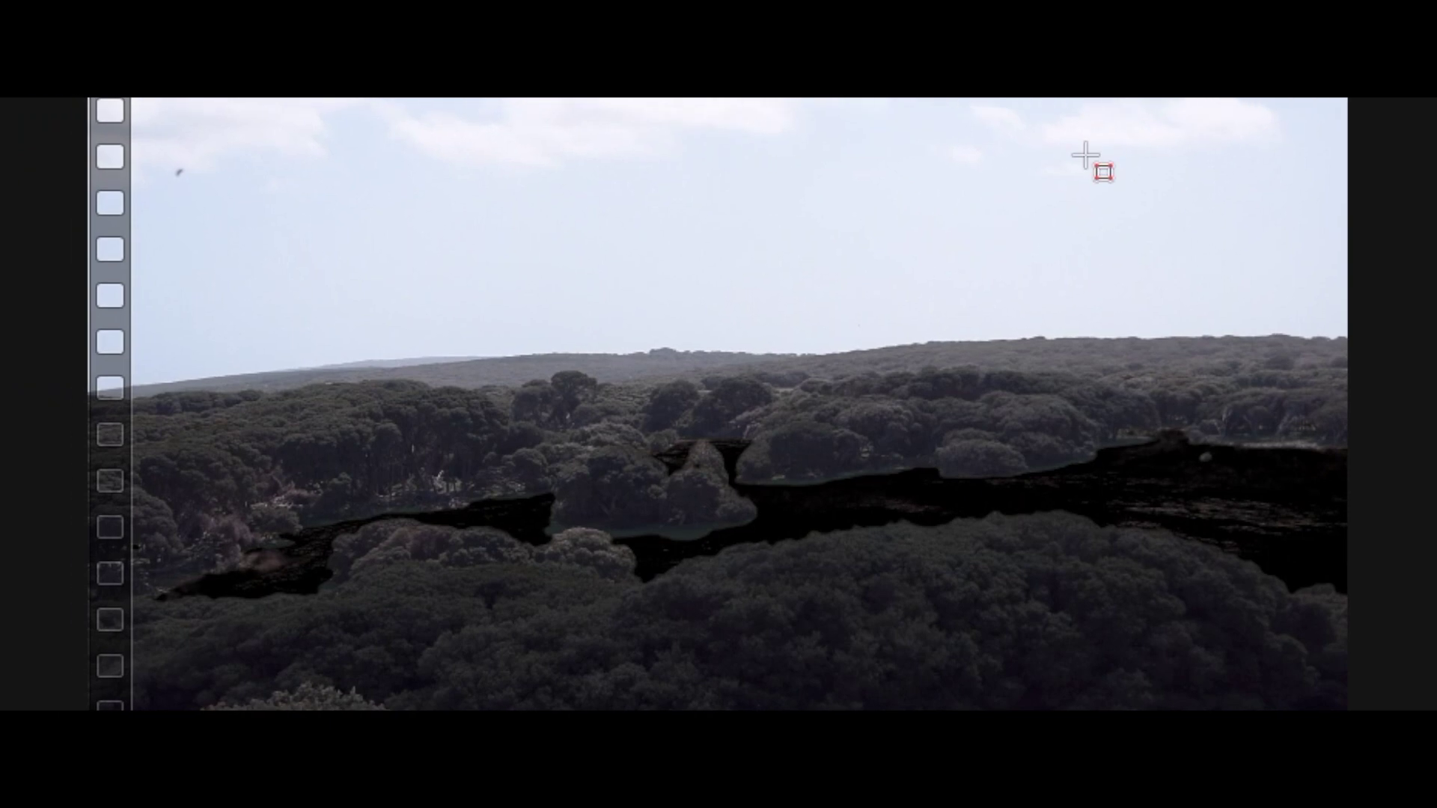
left_click_drag(973, 98, 1083, 250)
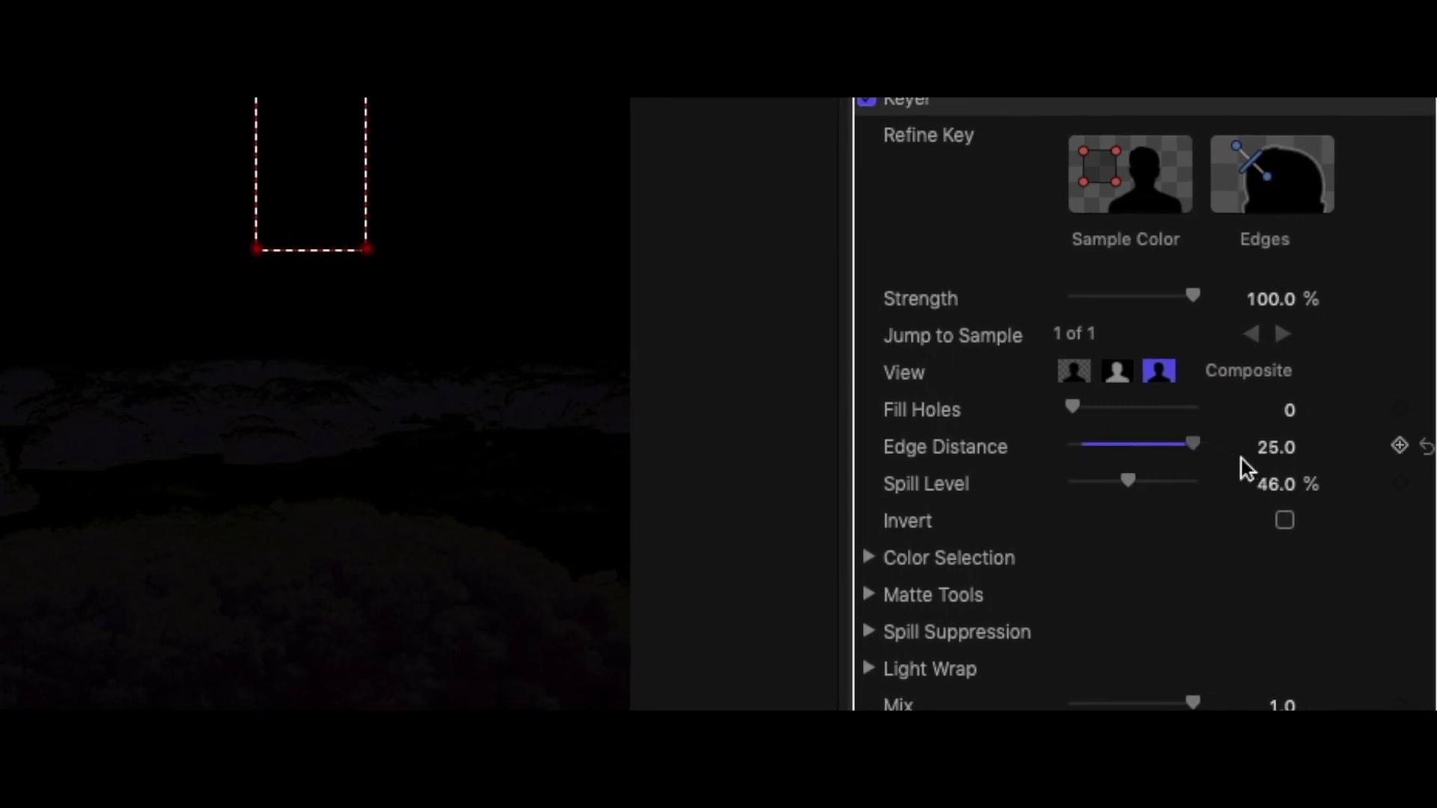
left_click_drag(1100, 447, 1087, 438)
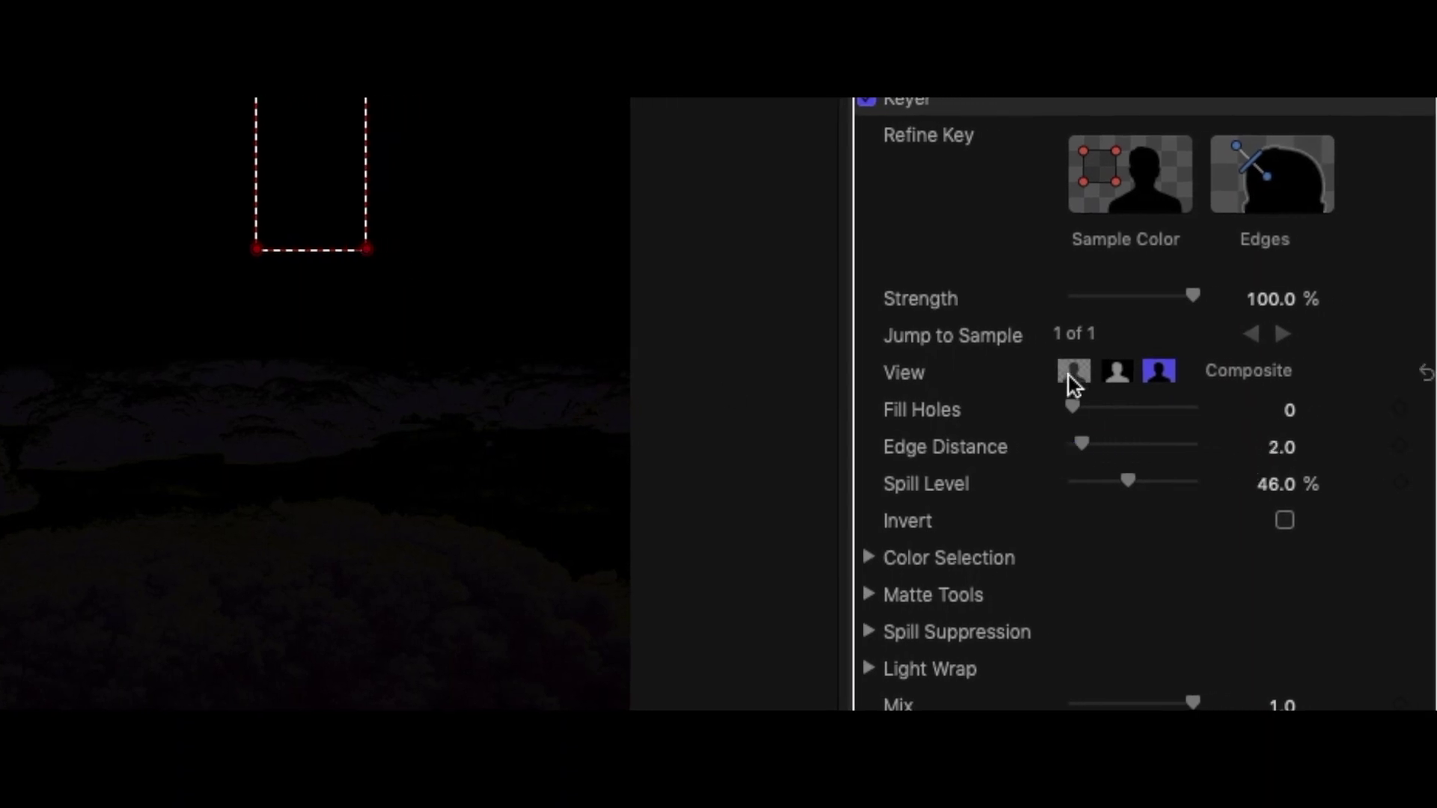
left_click_drag(1193, 296, 1067, 315)
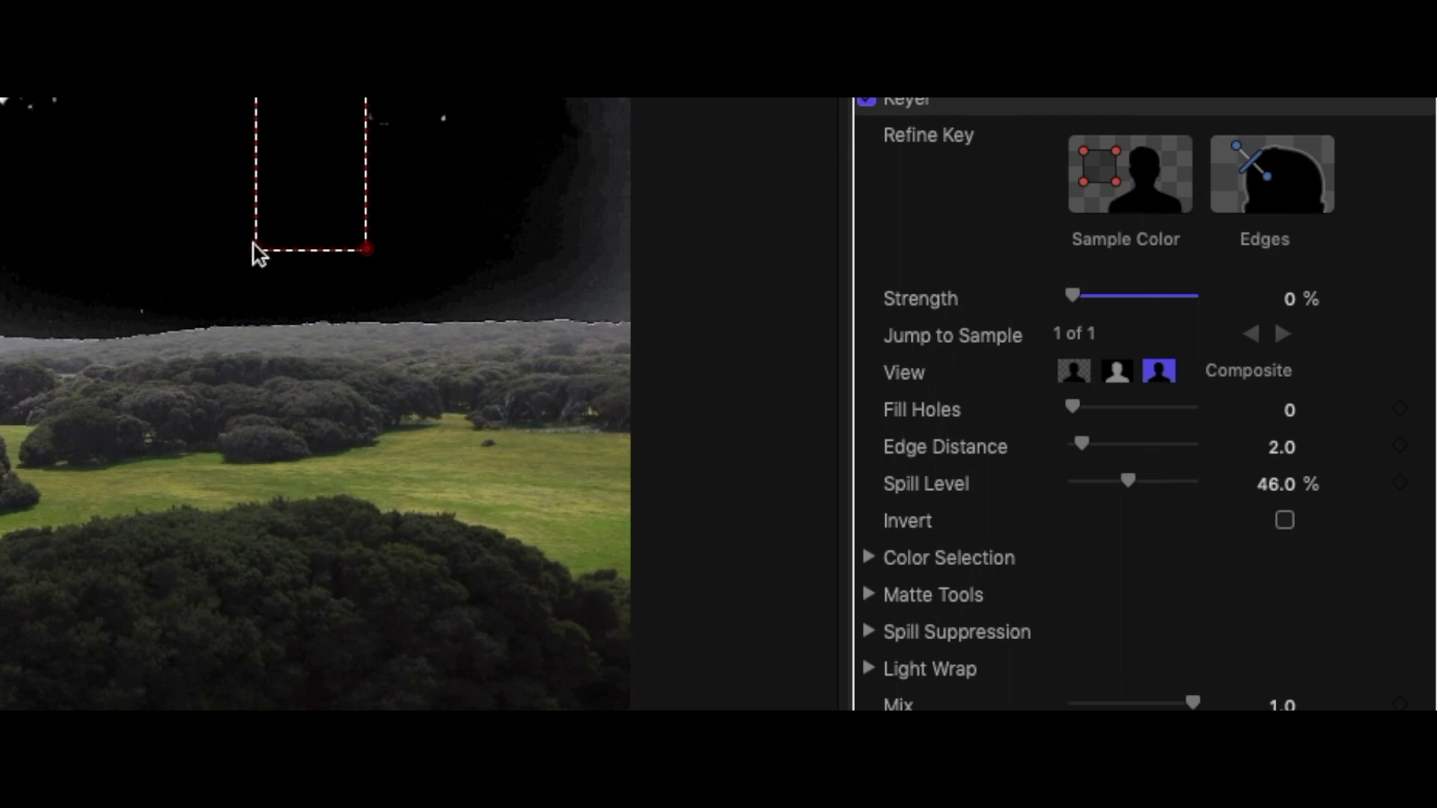
left_click_drag(711, 161, 711, 214)
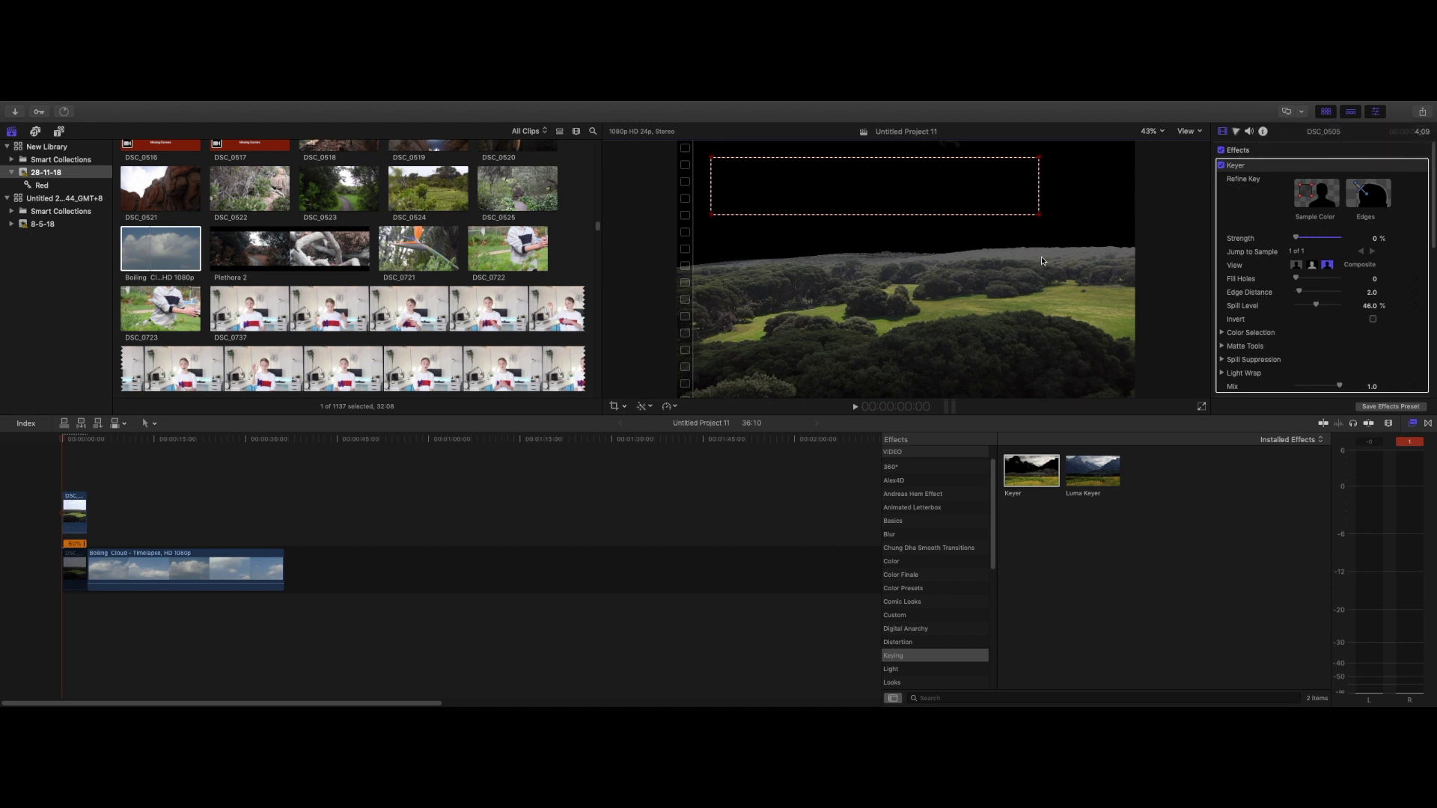
- In Spill Suppression, move the Spill Contrast white point to the black end, set Saturation to 100%, and expand the Light Wrap settings
scroll(1253, 333, "down", 2)
left_click(1223, 333)
left_click_drag(1279, 464, 1203, 401)
left_click_drag(1354, 405, 1146, 414)
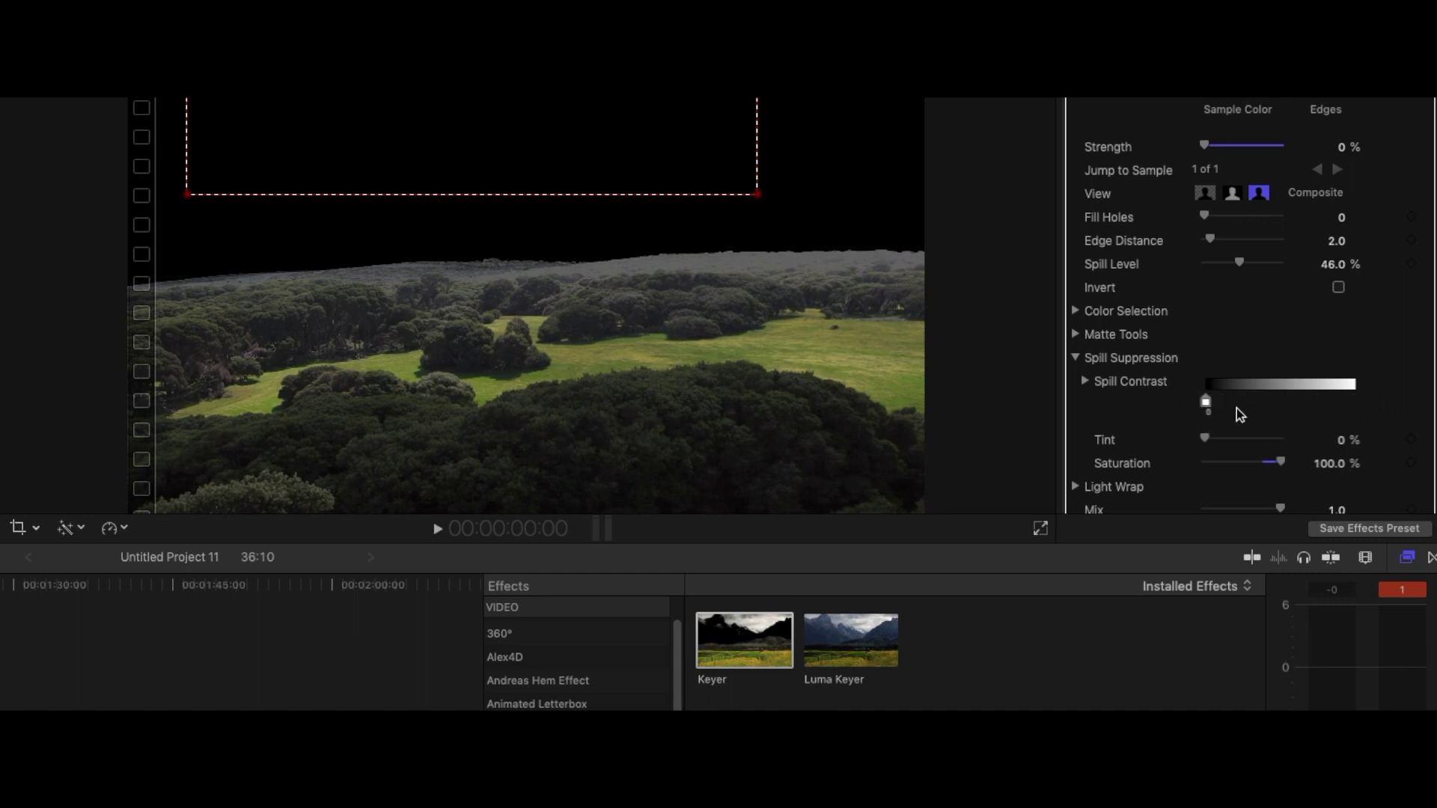
scroll(1260, 421, "down", 3)
left_click(1079, 385)
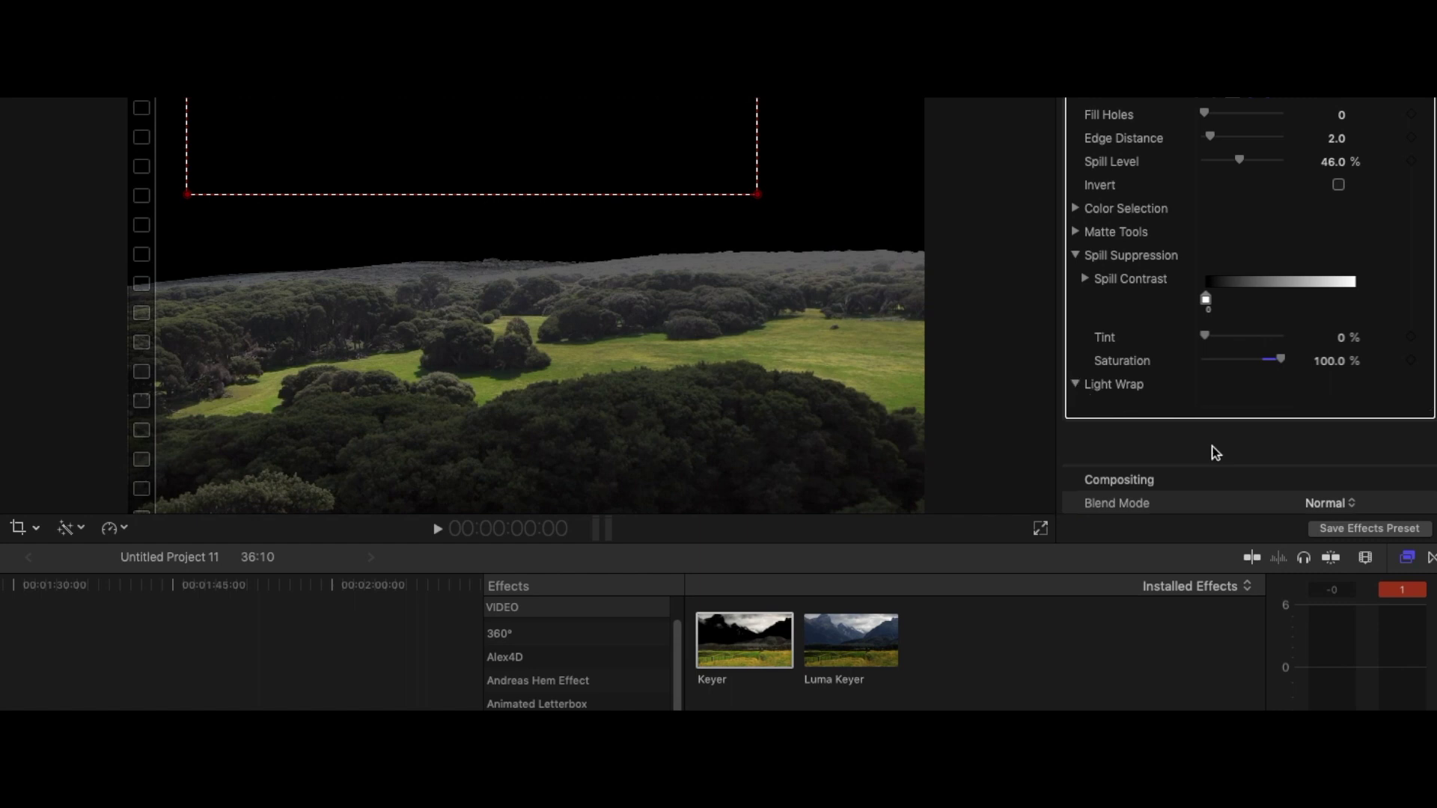
- Set the Keyer's Spill Level to 0%, Edge Distance to 0 and Fill Holes to 4.57
scroll(1153, 235, "up", 3)
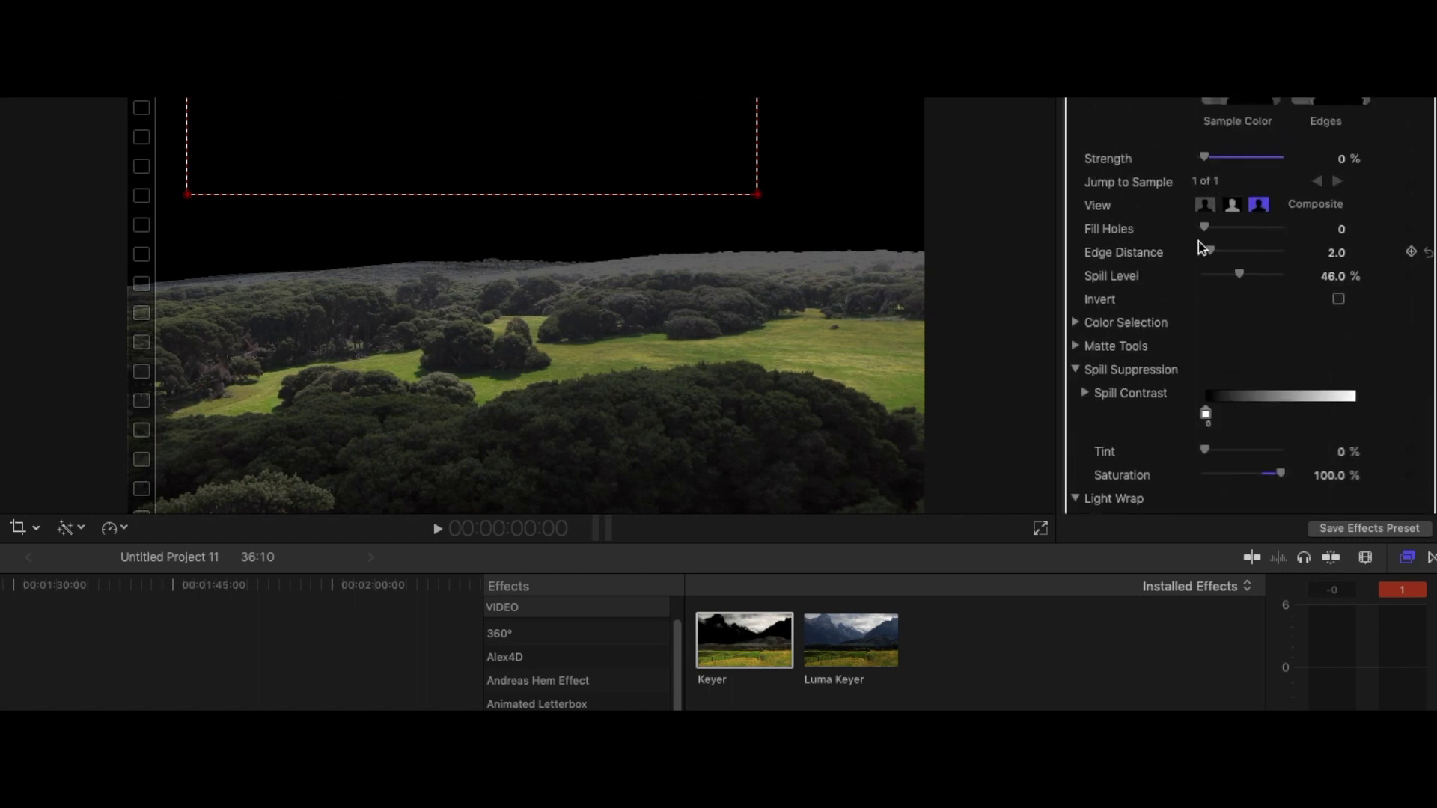
left_click_drag(1241, 273, 1068, 273)
left_click_drag(1262, 250, 1237, 222)
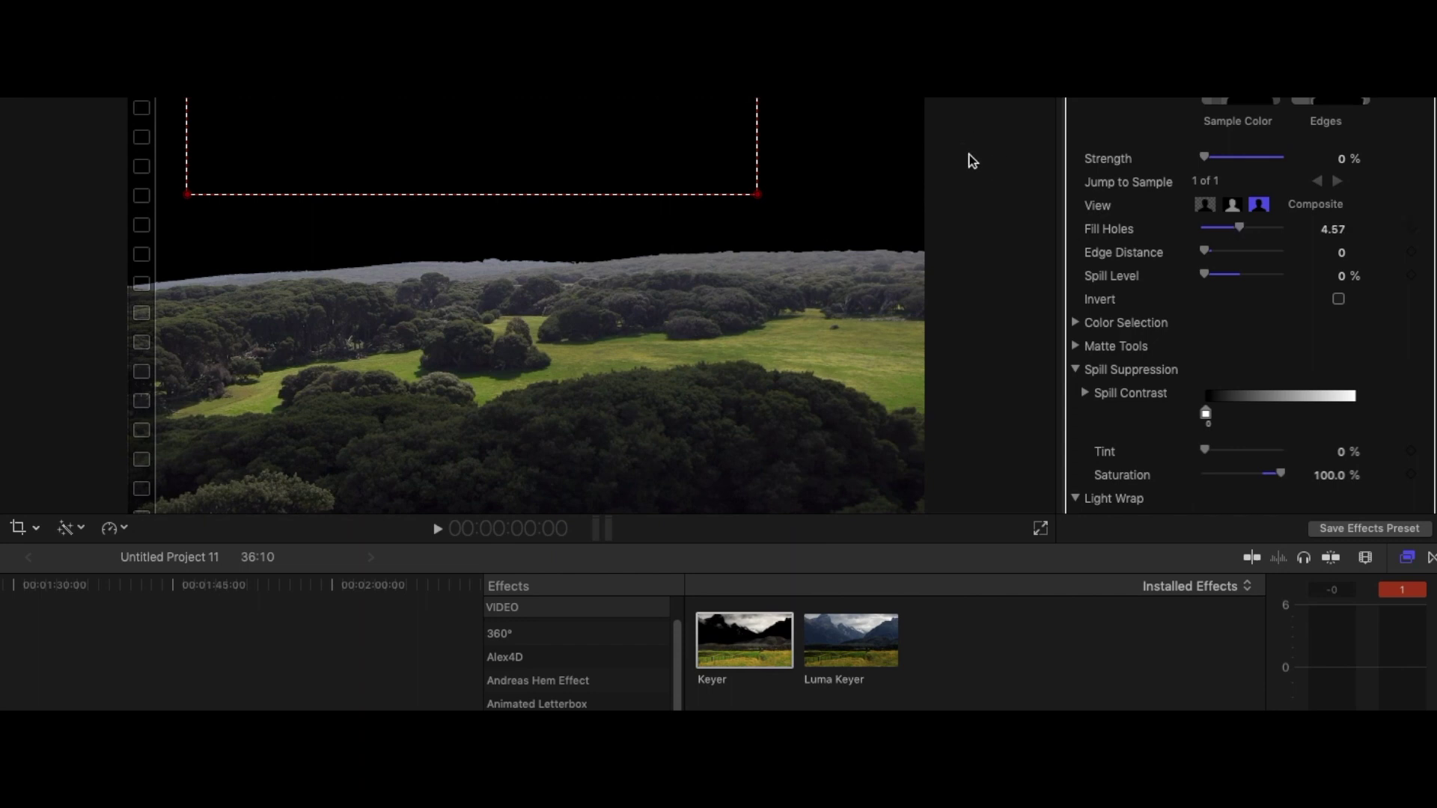
- Inspect the key's edge along the horizon at 100% zoom and return to viewing the whole frame
left_click(969, 74)
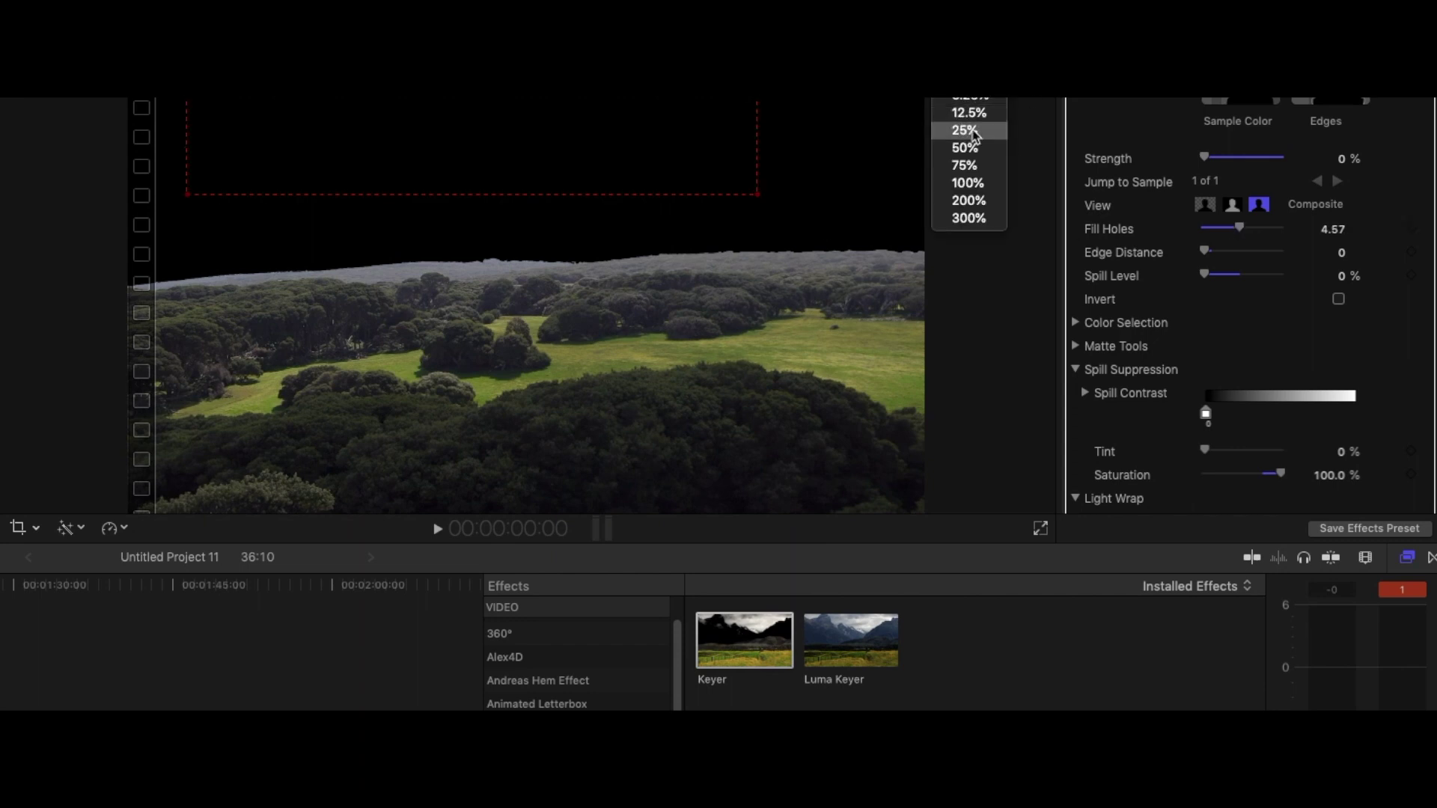
left_click(968, 183)
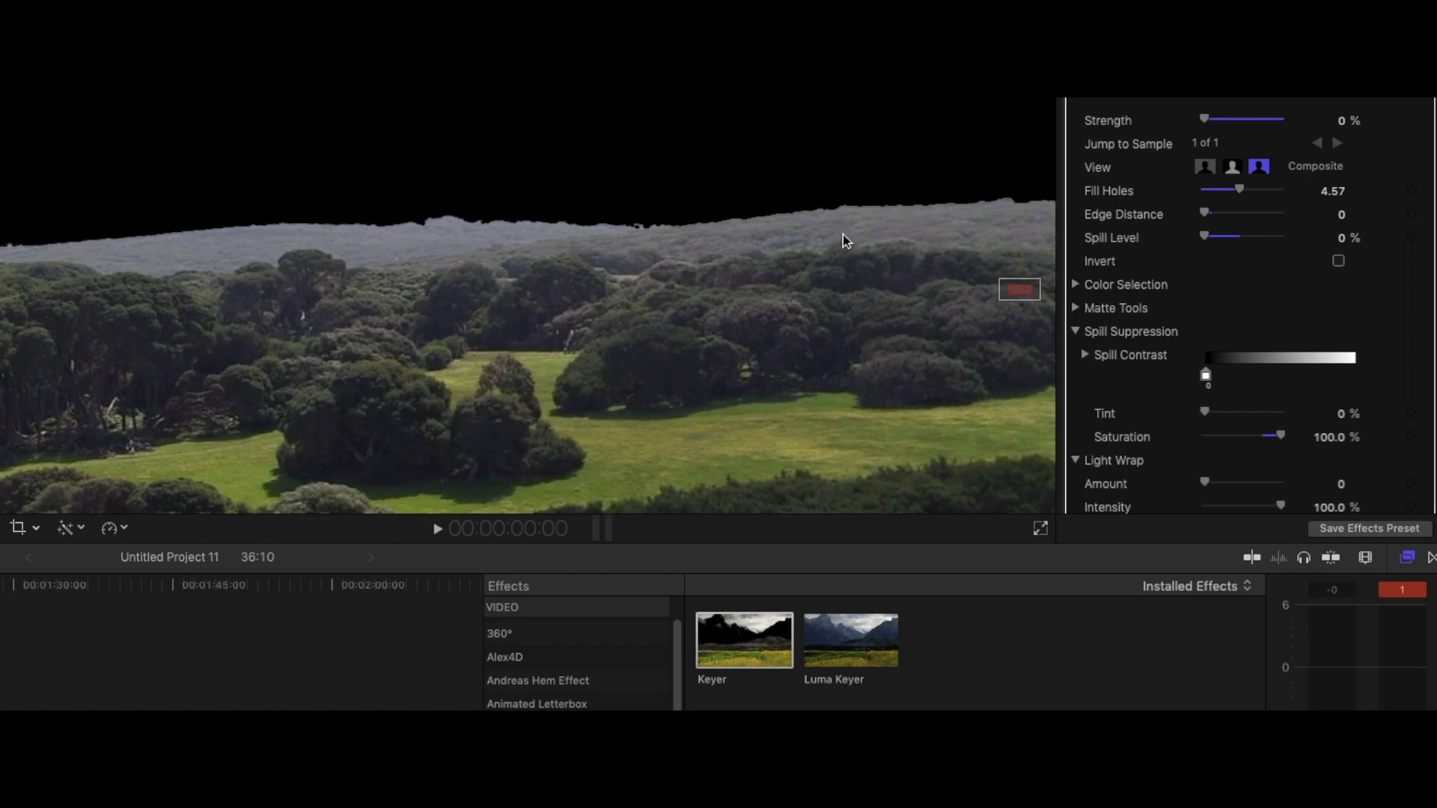
left_click(969, 96)
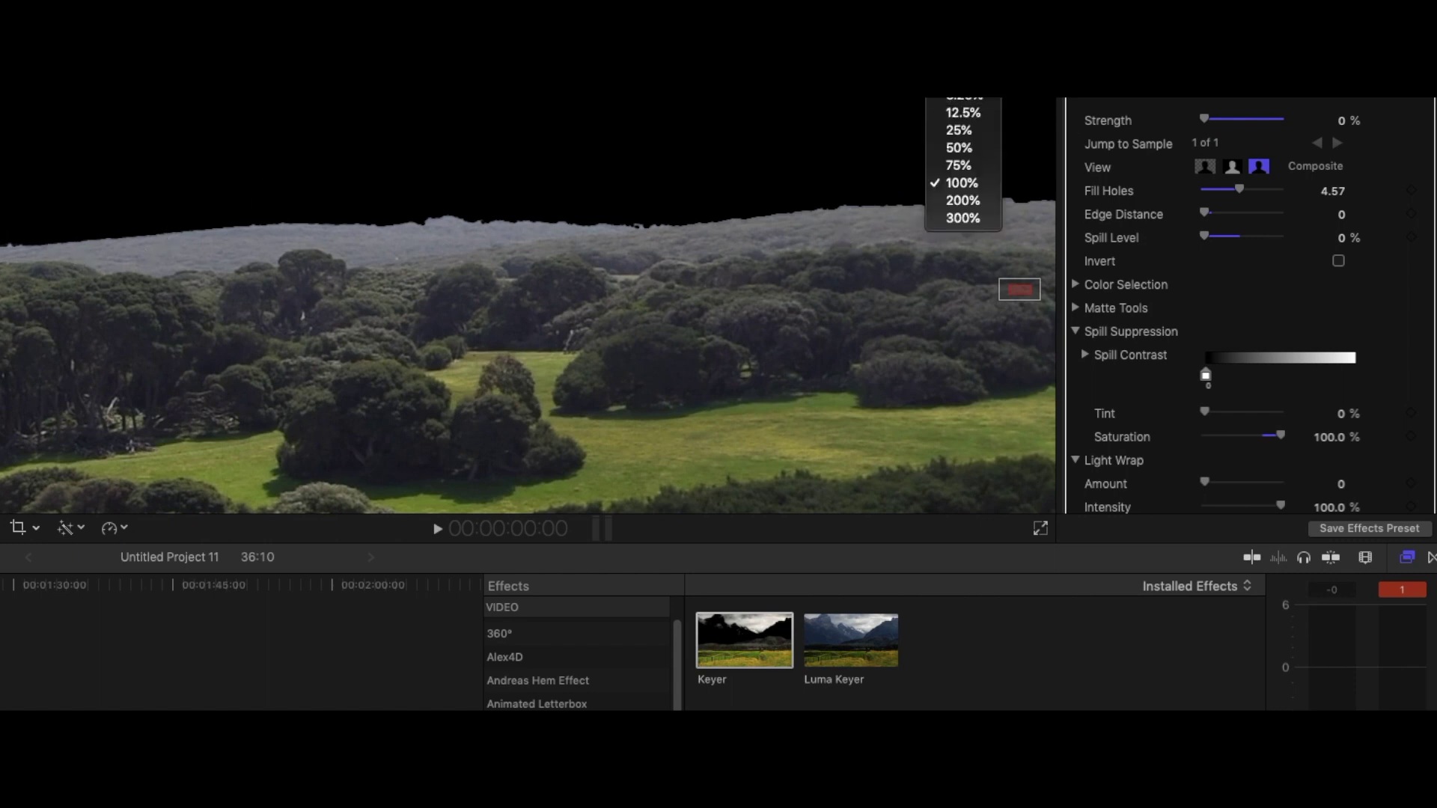
left_click(966, 167)
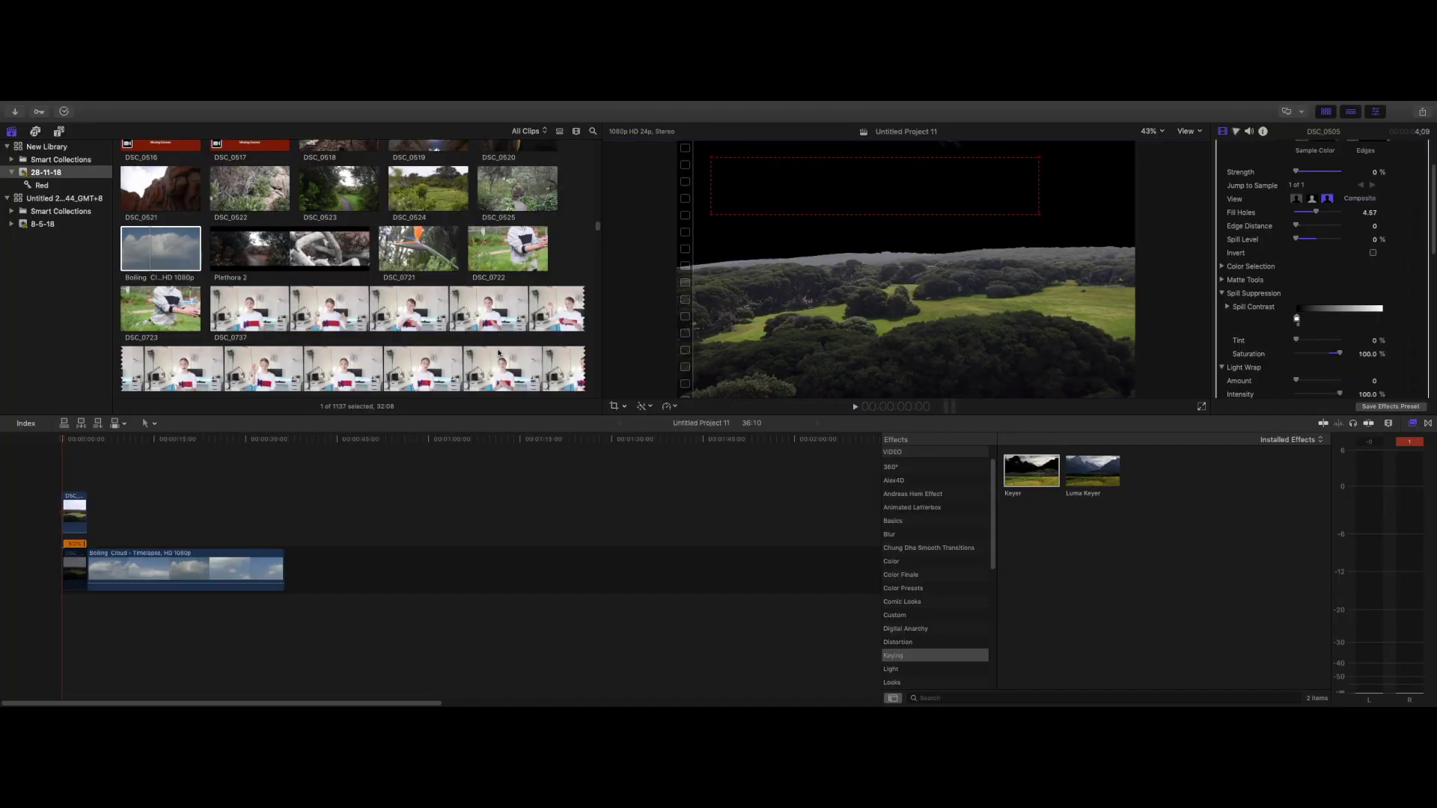
- Place the Boiling Cloud clip beneath the keyed clip and transform it to about 109% scale, shifted up about 220 px
left_click_drag(204, 570, 180, 511)
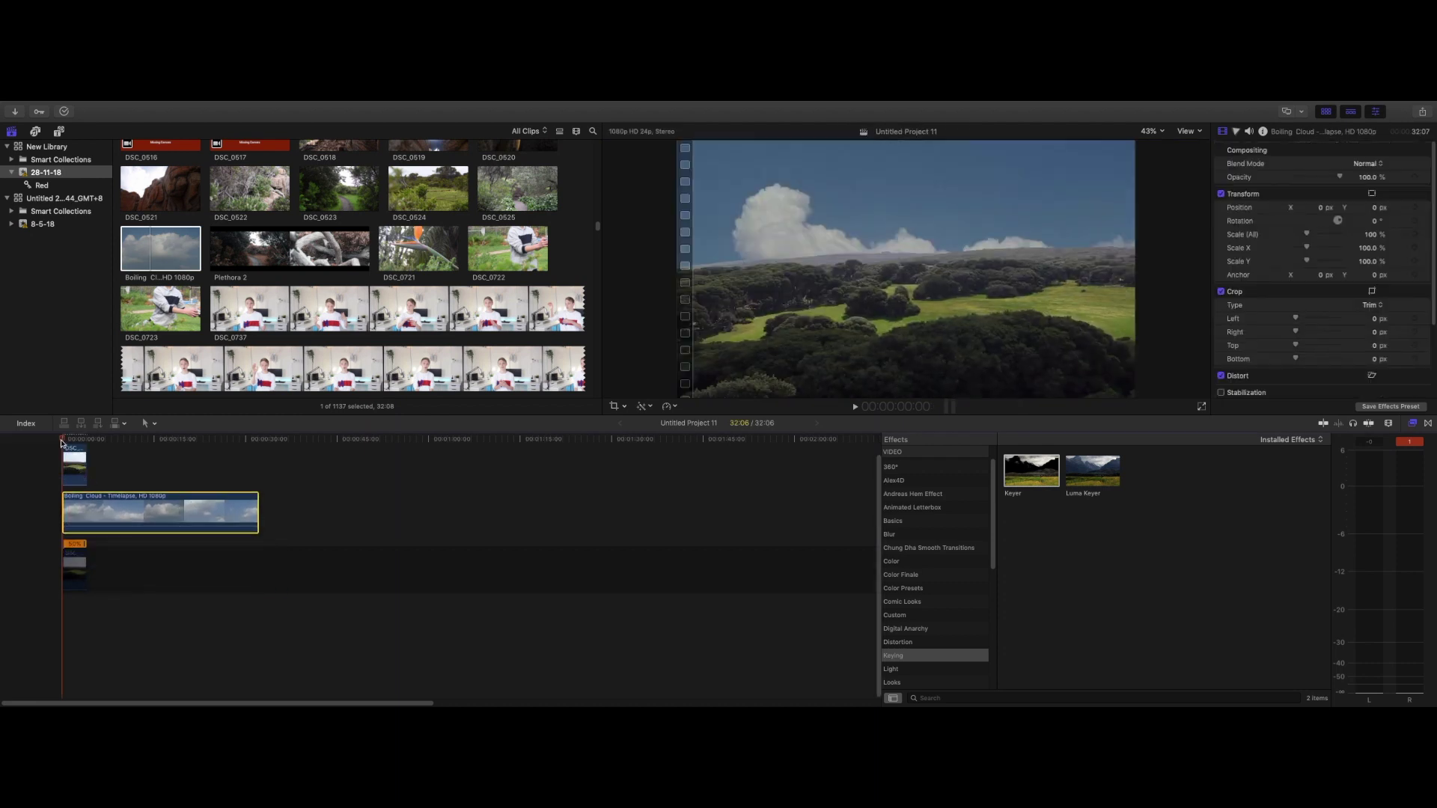
key("space")
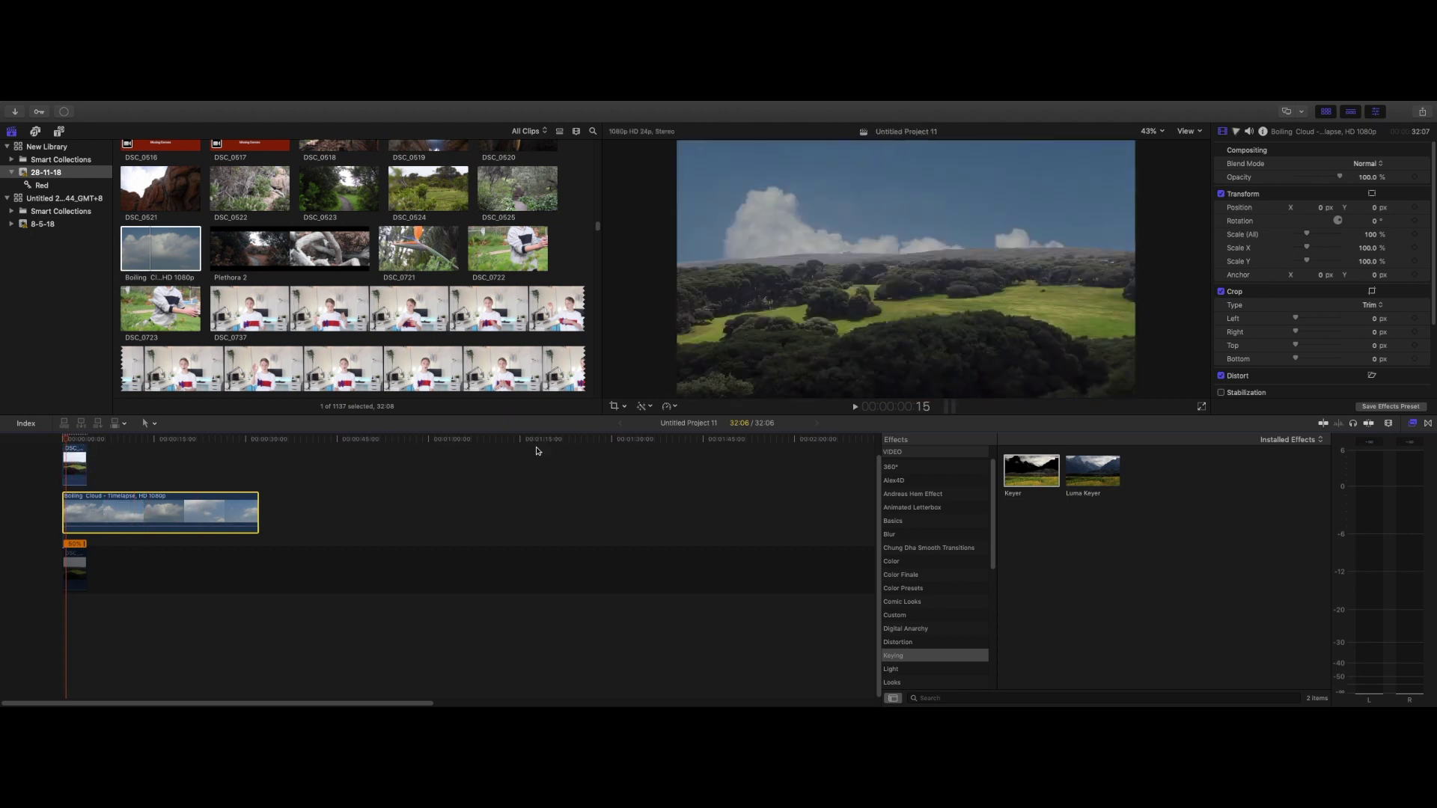
left_click(625, 410)
left_click(649, 432)
left_click(49, 443)
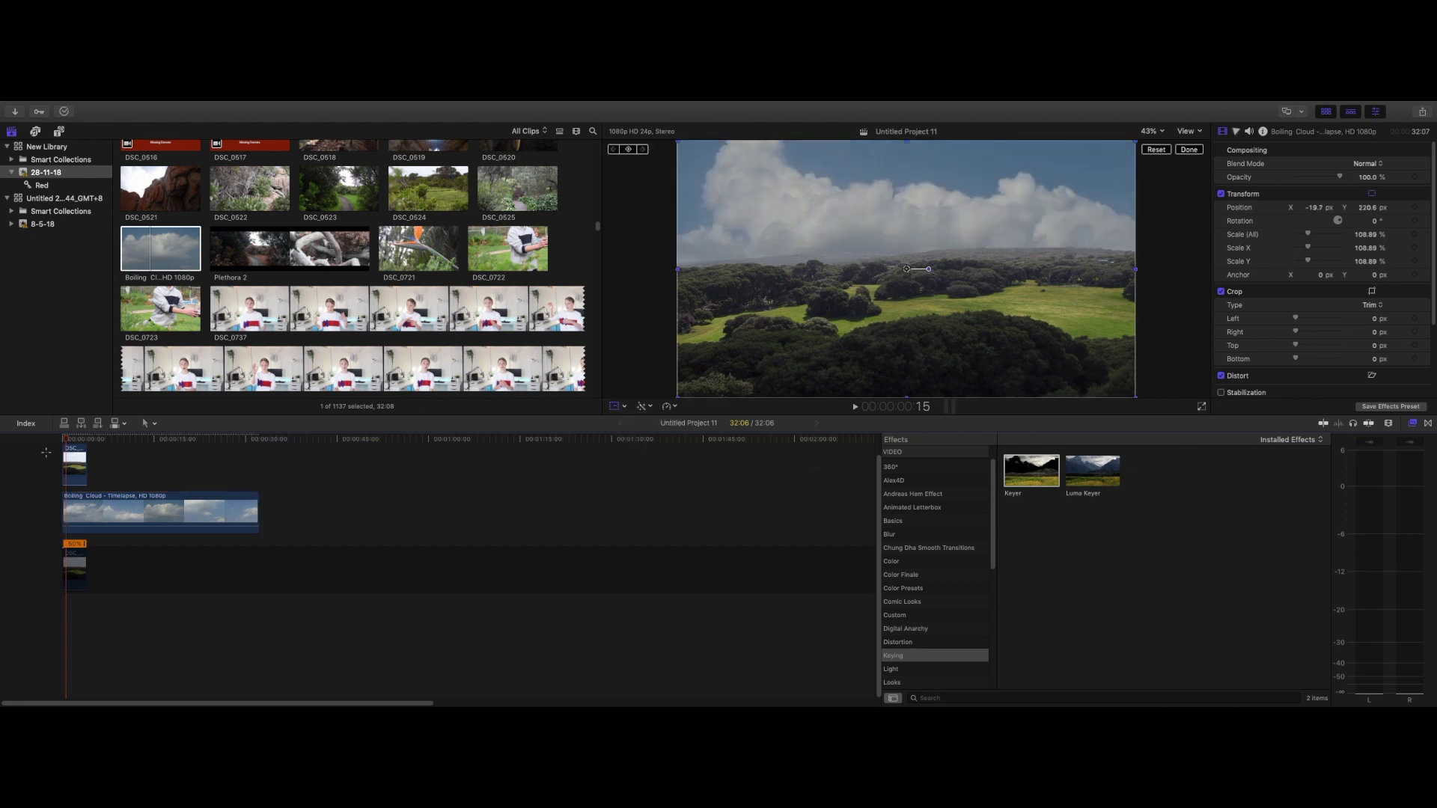
key("space")
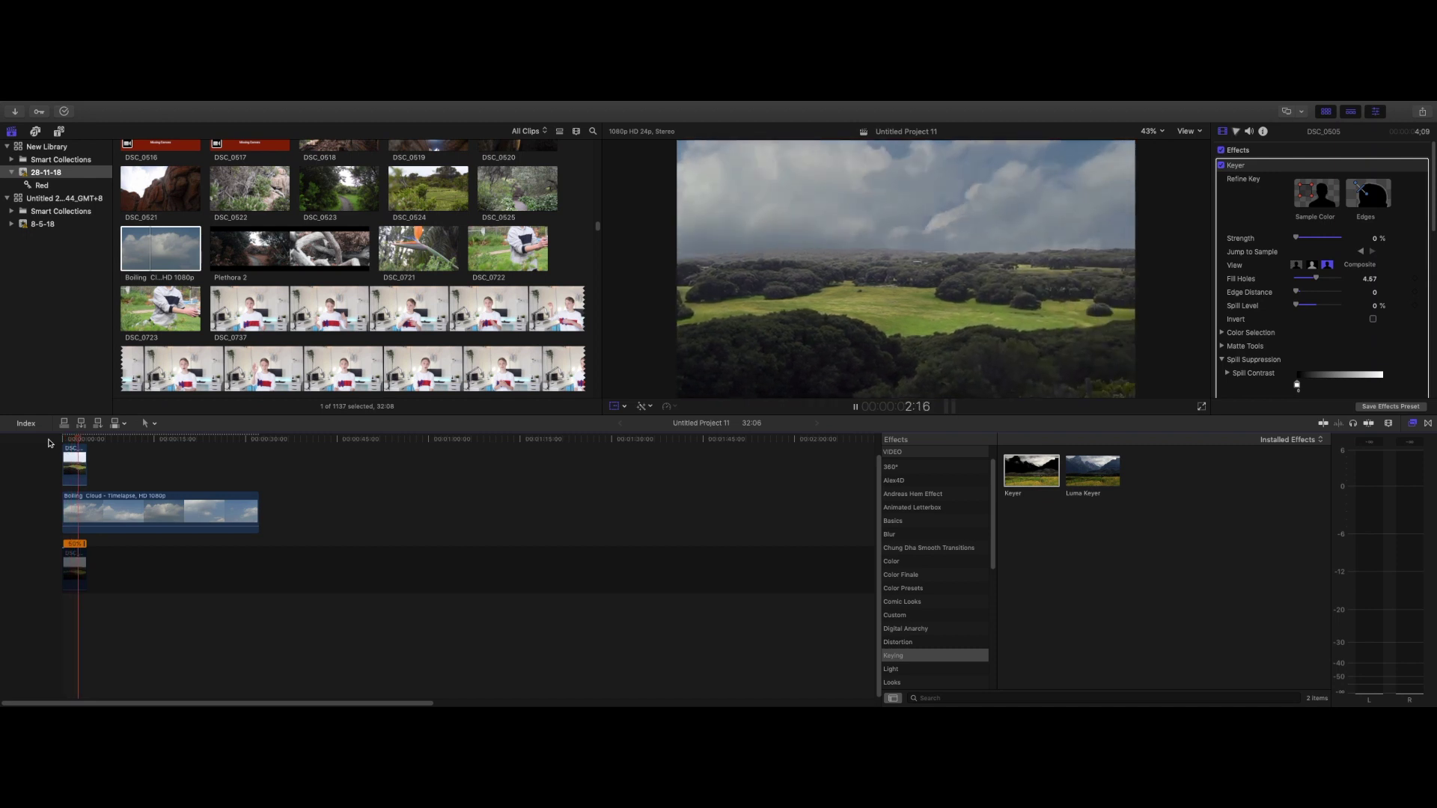
key("space")
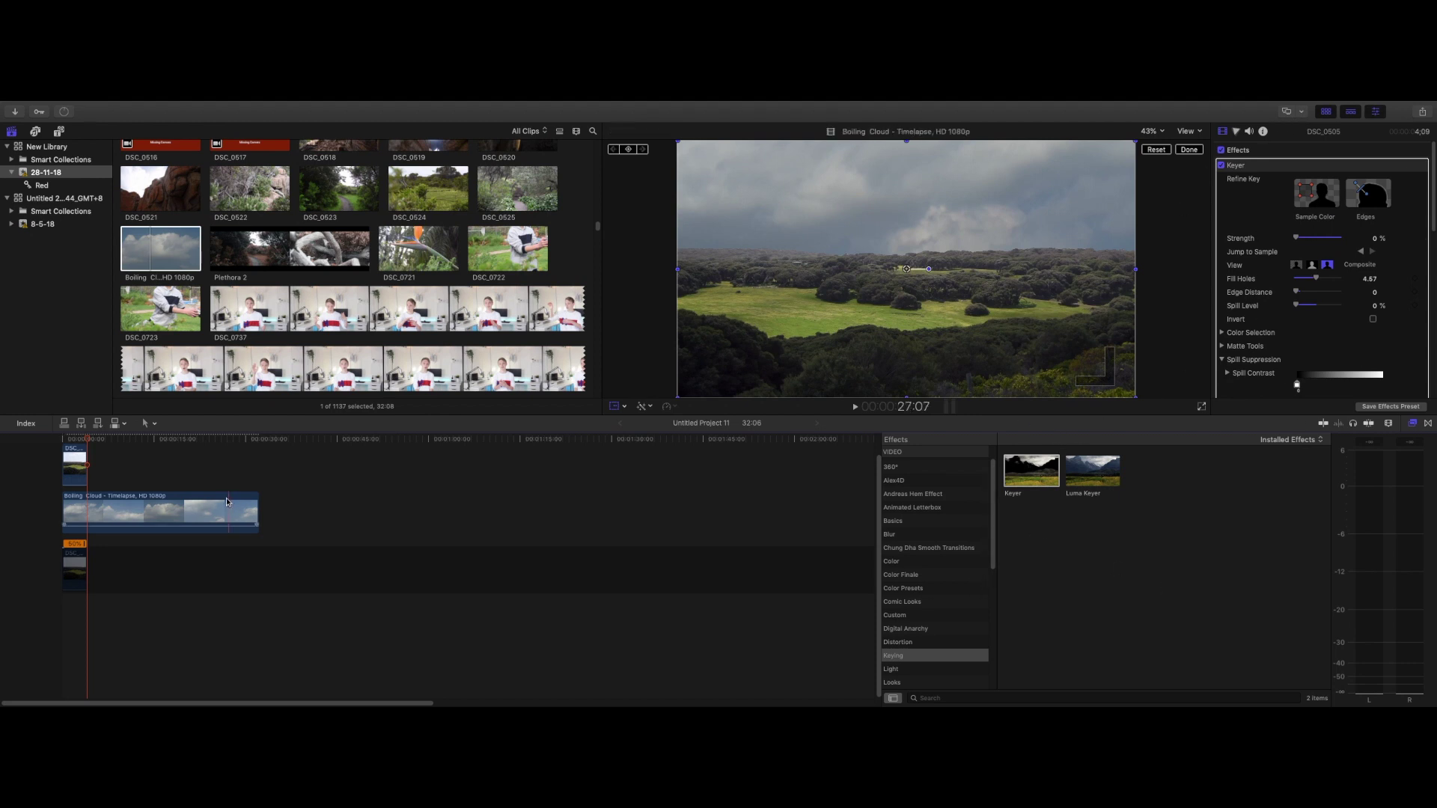
- Trim the cloud clip's end to match the landscape clips and combine all three layers into a compound clip with the default name
left_click_drag(258, 513, 87, 513)
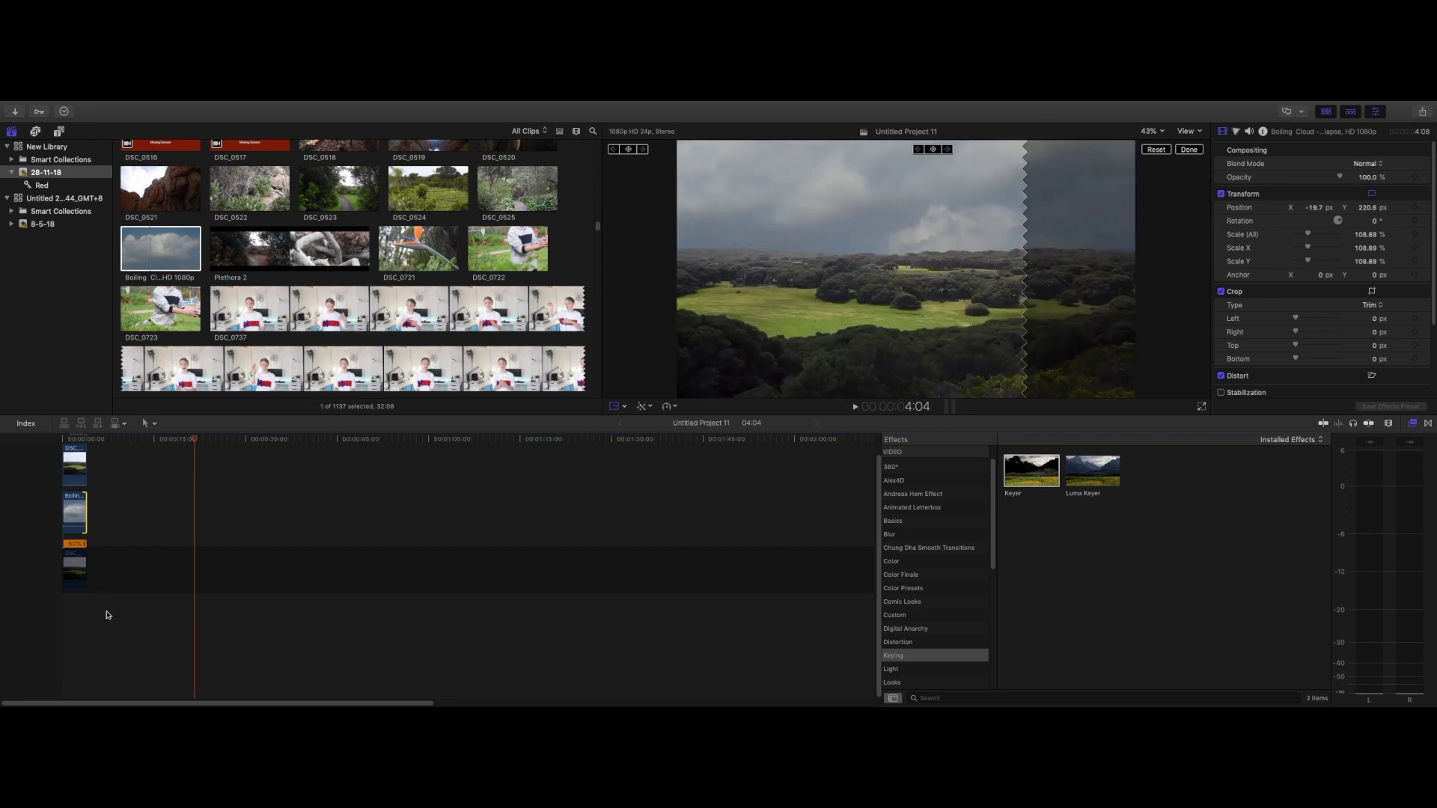
left_click_drag(107, 615, 66, 443)
right_click(82, 475)
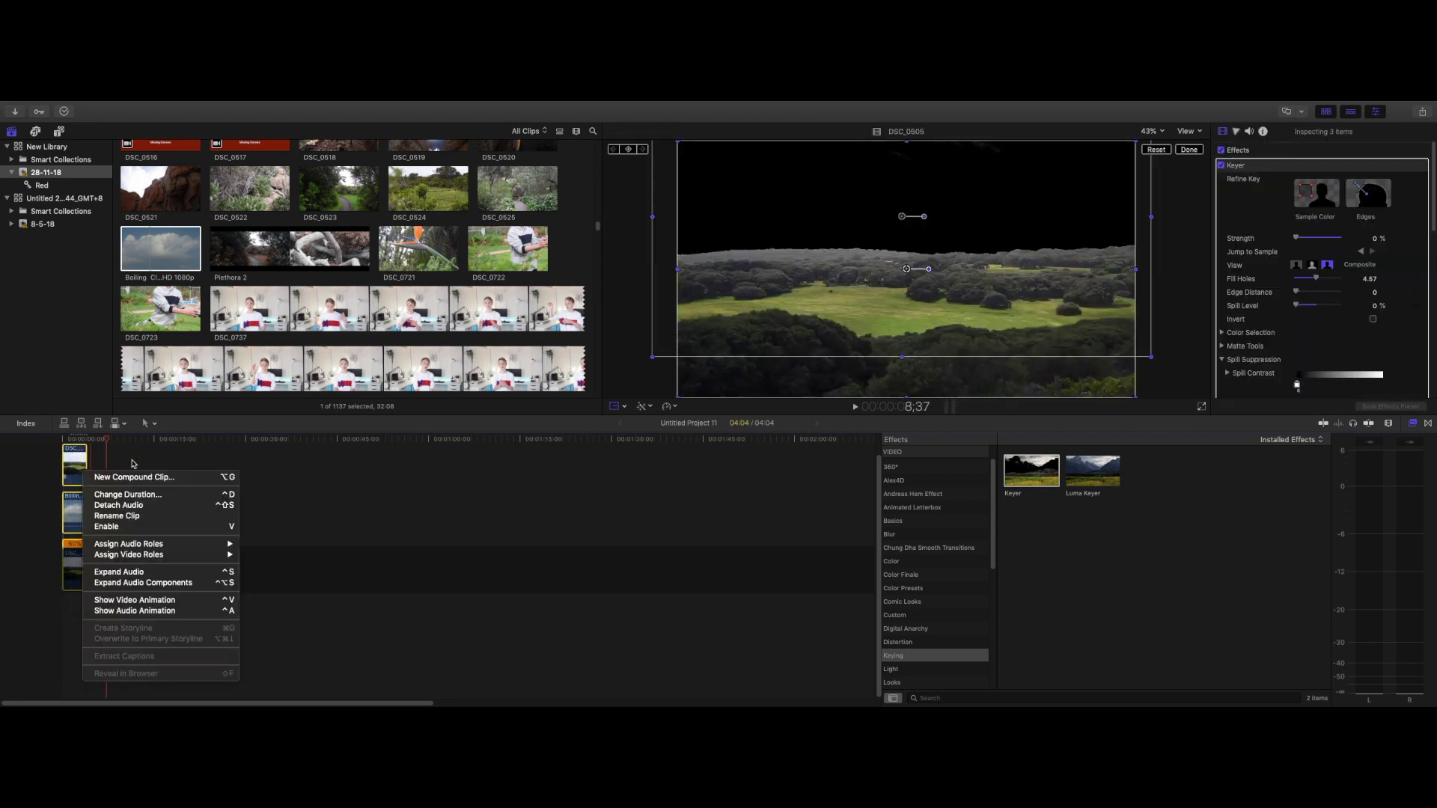
left_click(143, 479)
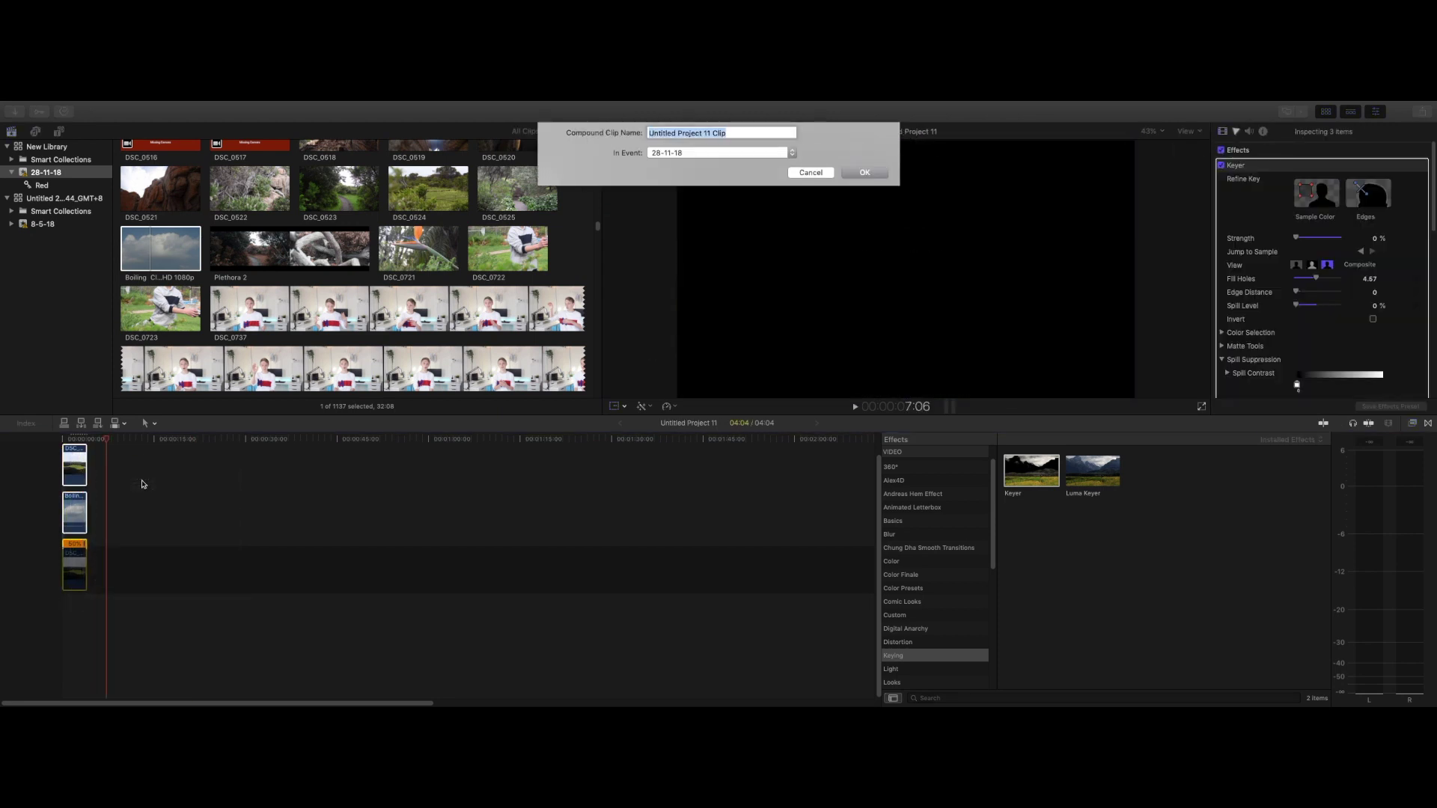
key("Return")
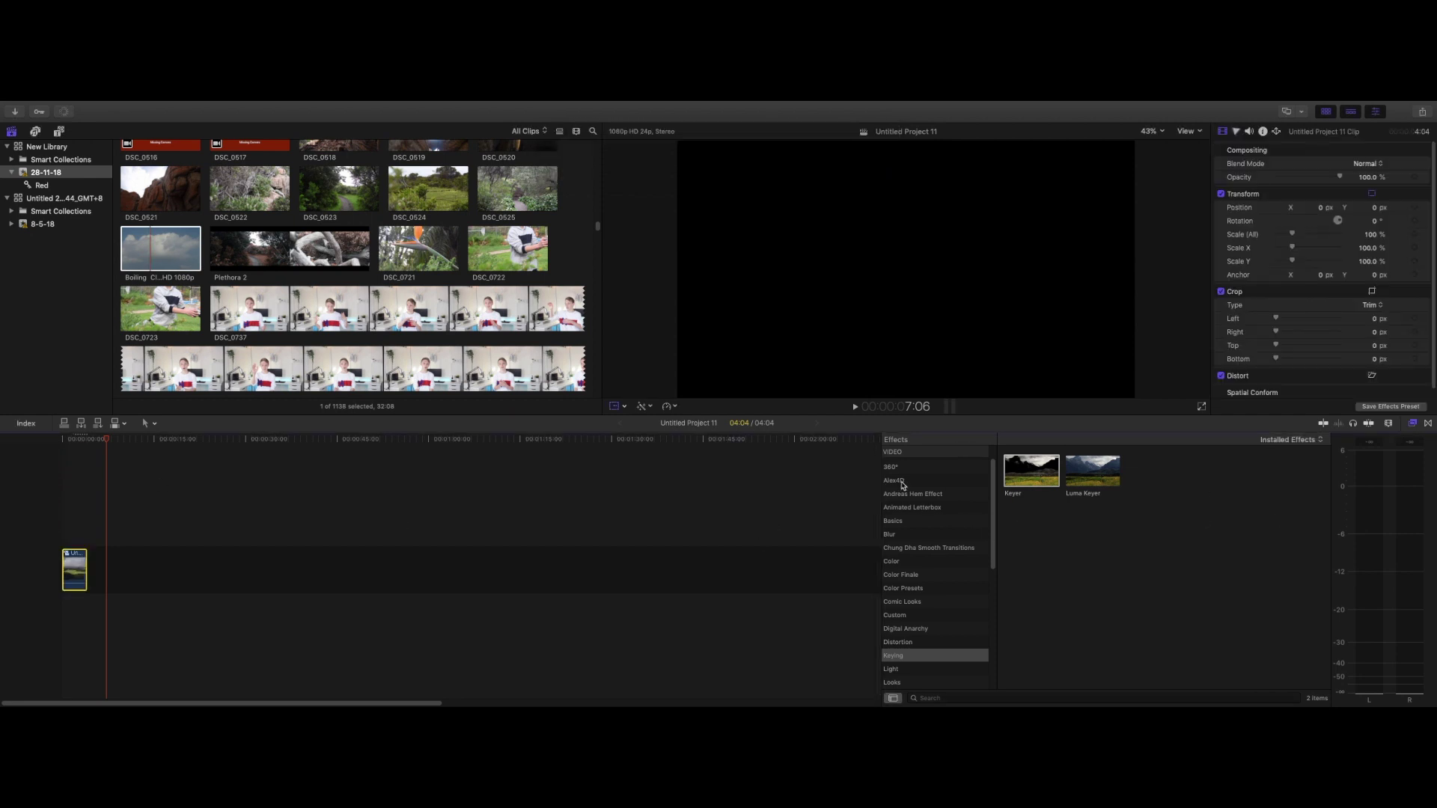
- Apply the Orion color preset to the compound clip and play the graded result from the start
scroll(945, 591, "down", 5)
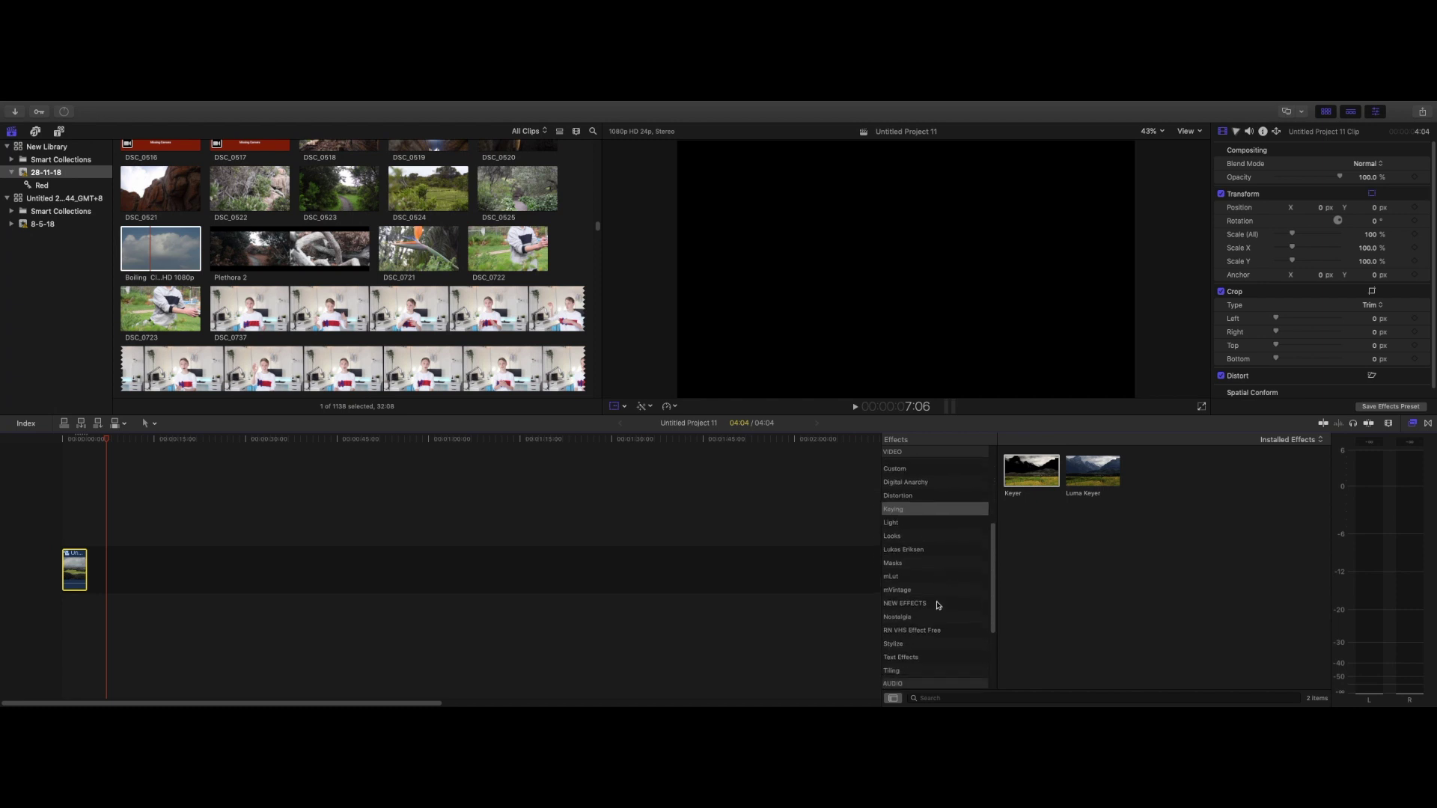
left_click(920, 551)
scroll(1315, 640, "down", 3)
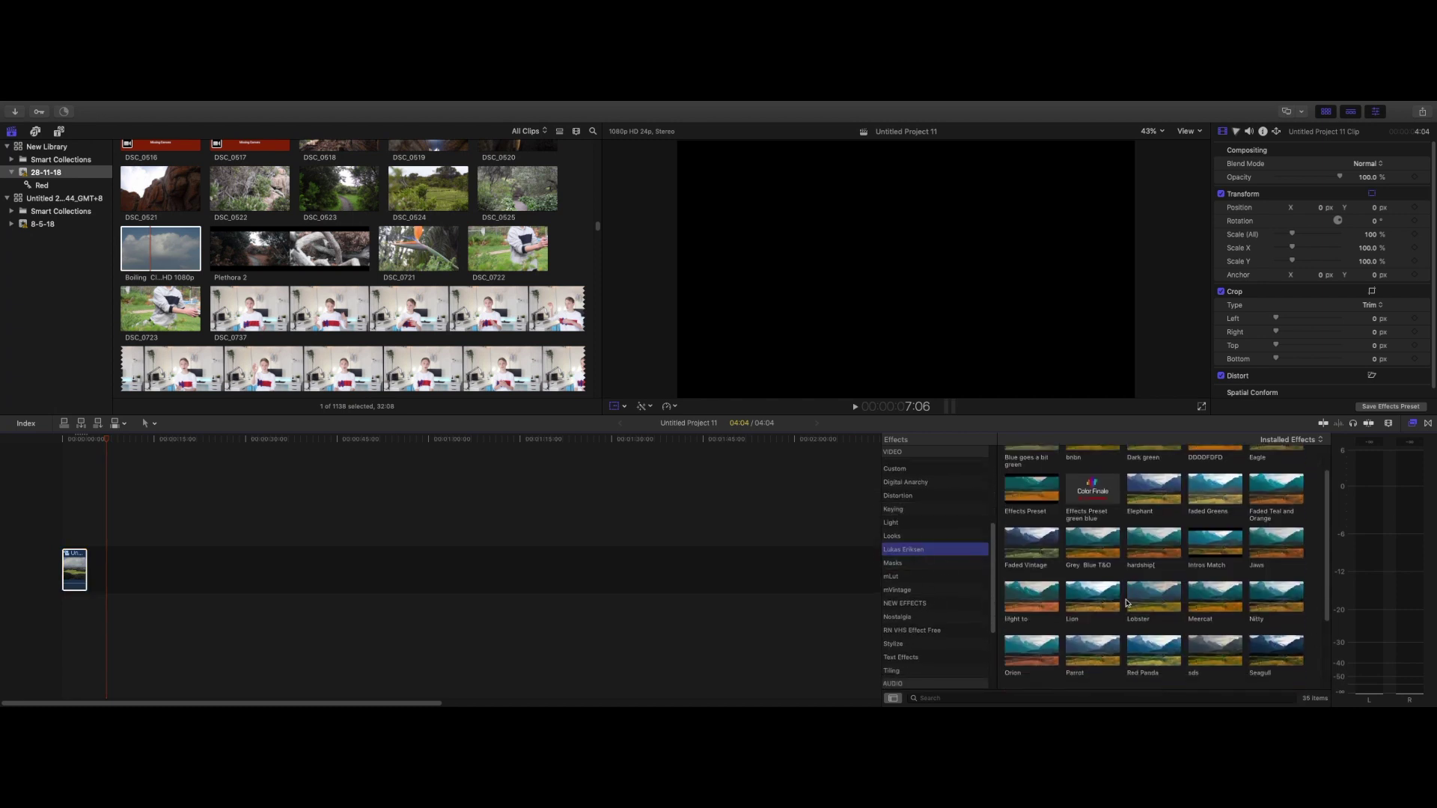
left_click_drag(1039, 570, 74, 569)
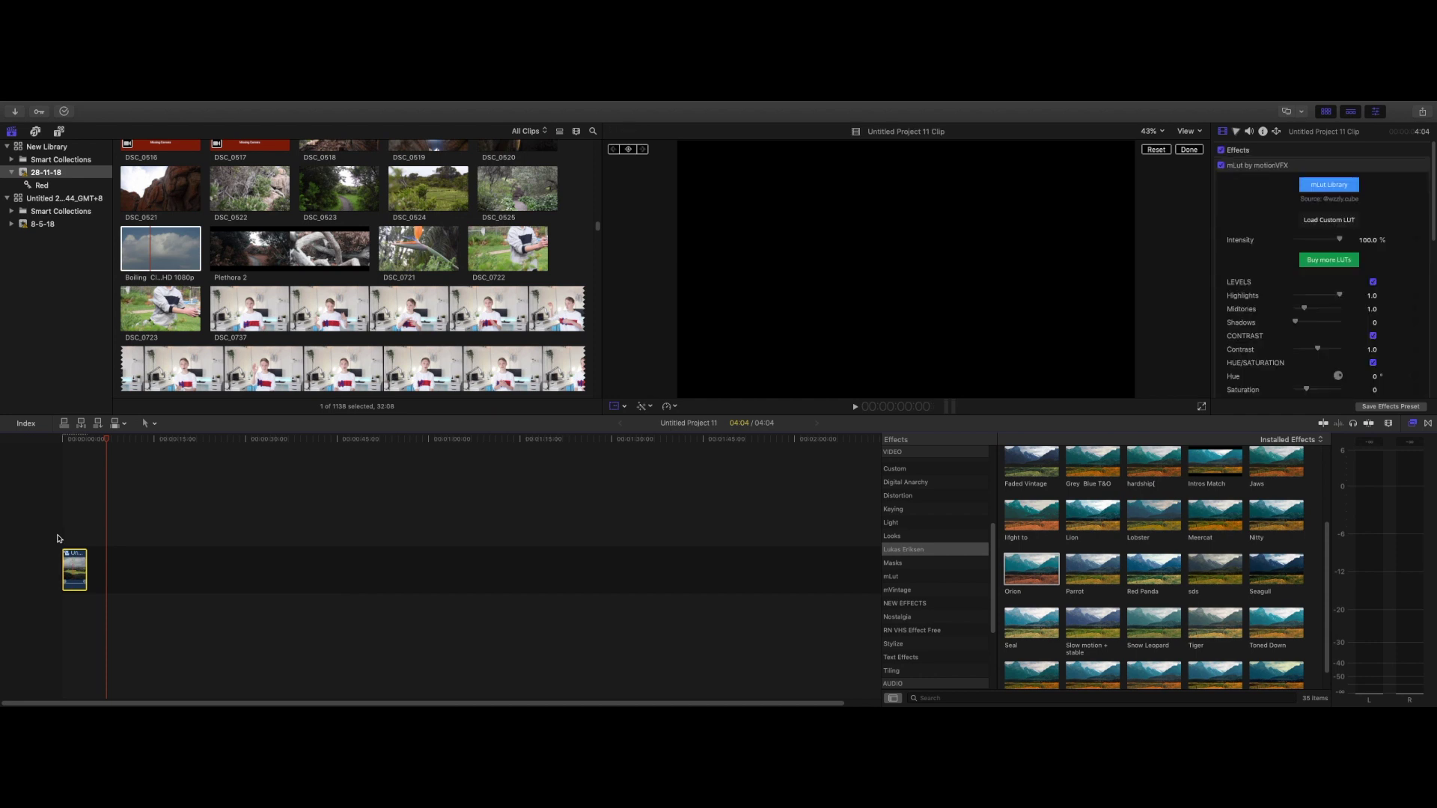
left_click(58, 539)
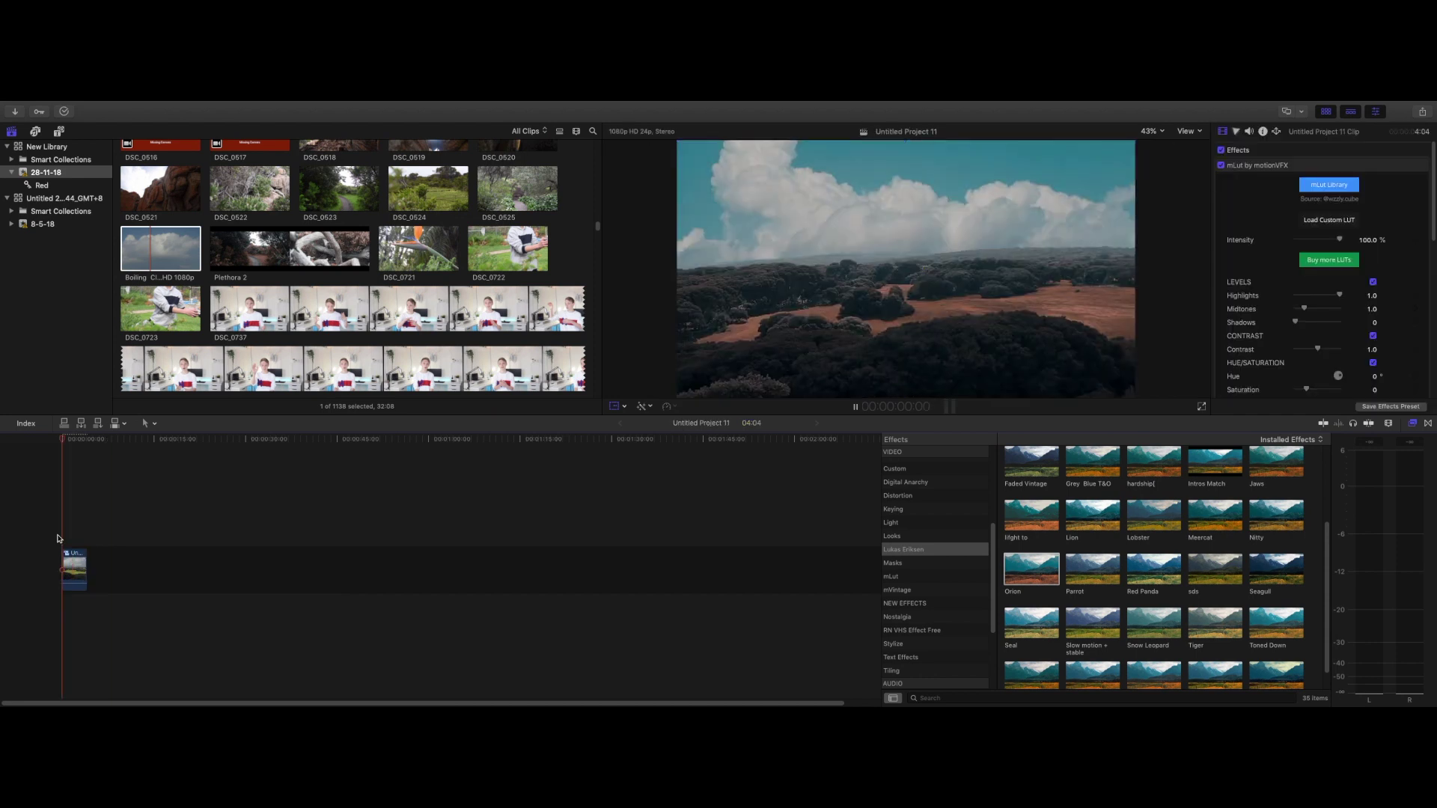
key("space")
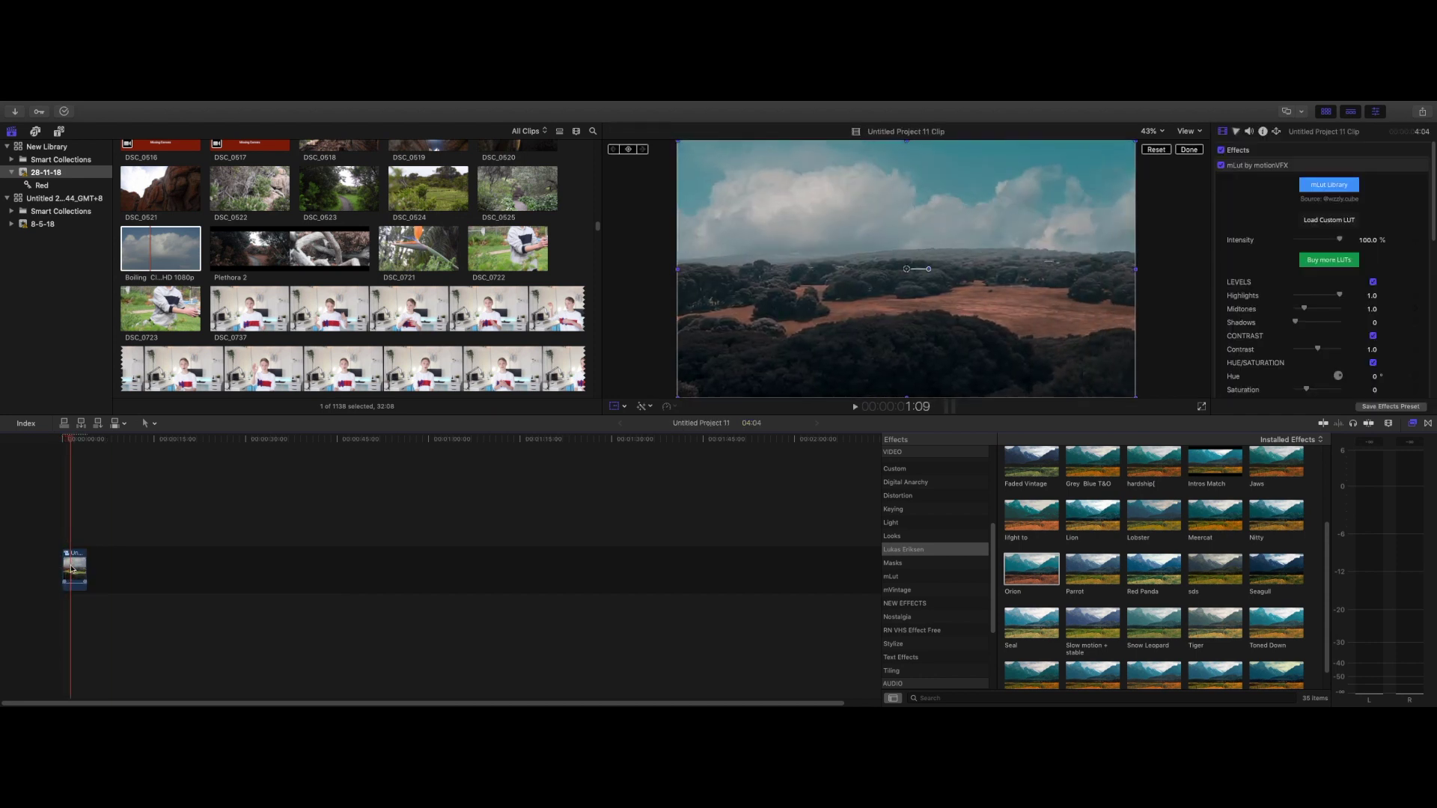
- Set the compound clip's mLut Saturation to -0.29 and close the on-screen transform controls
left_click(72, 570)
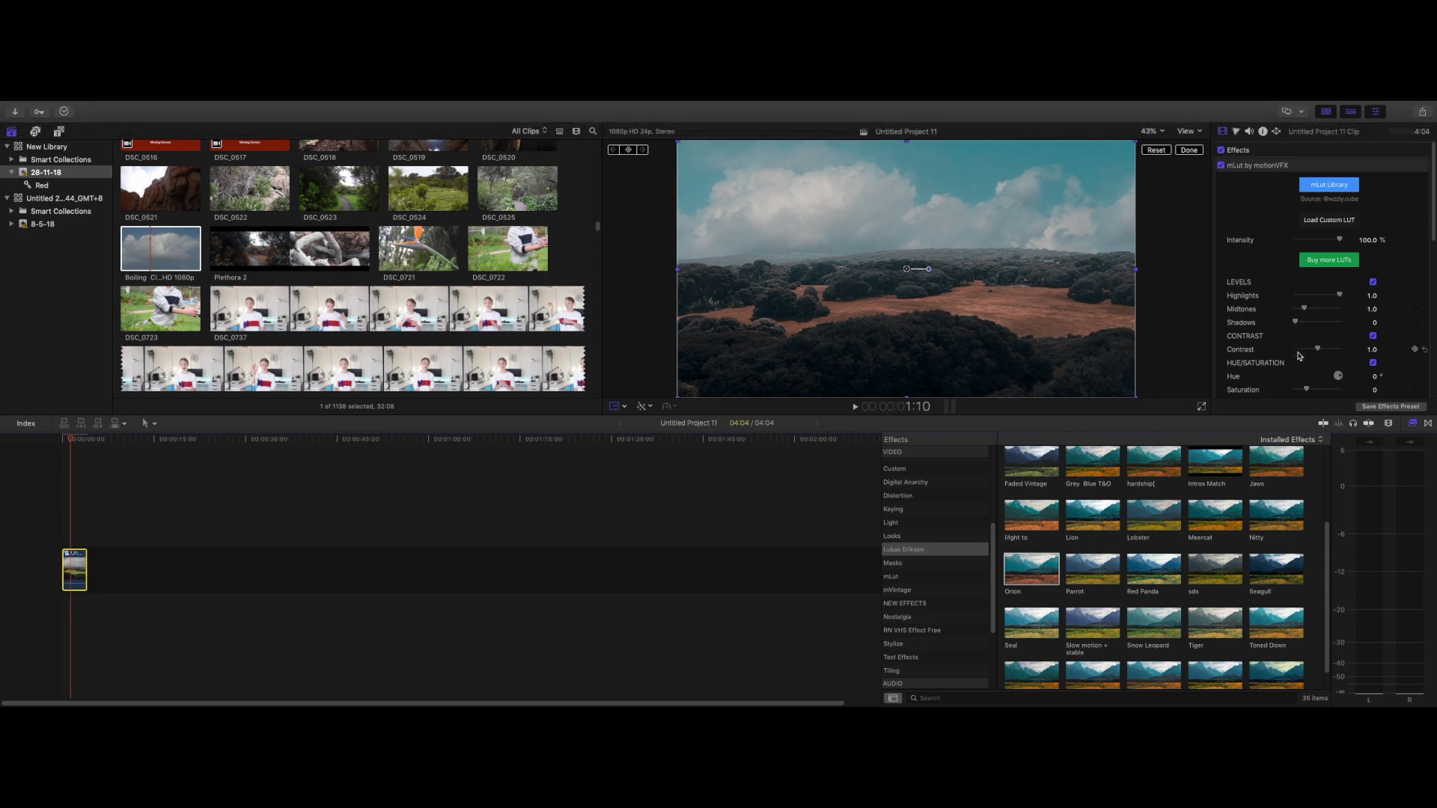
left_click_drag(1306, 389, 1302, 391)
left_click(1190, 151)
- Apply the Alex4D Letterbox effect to the compound clip and play it from the start
scroll(921, 547, "up", 5)
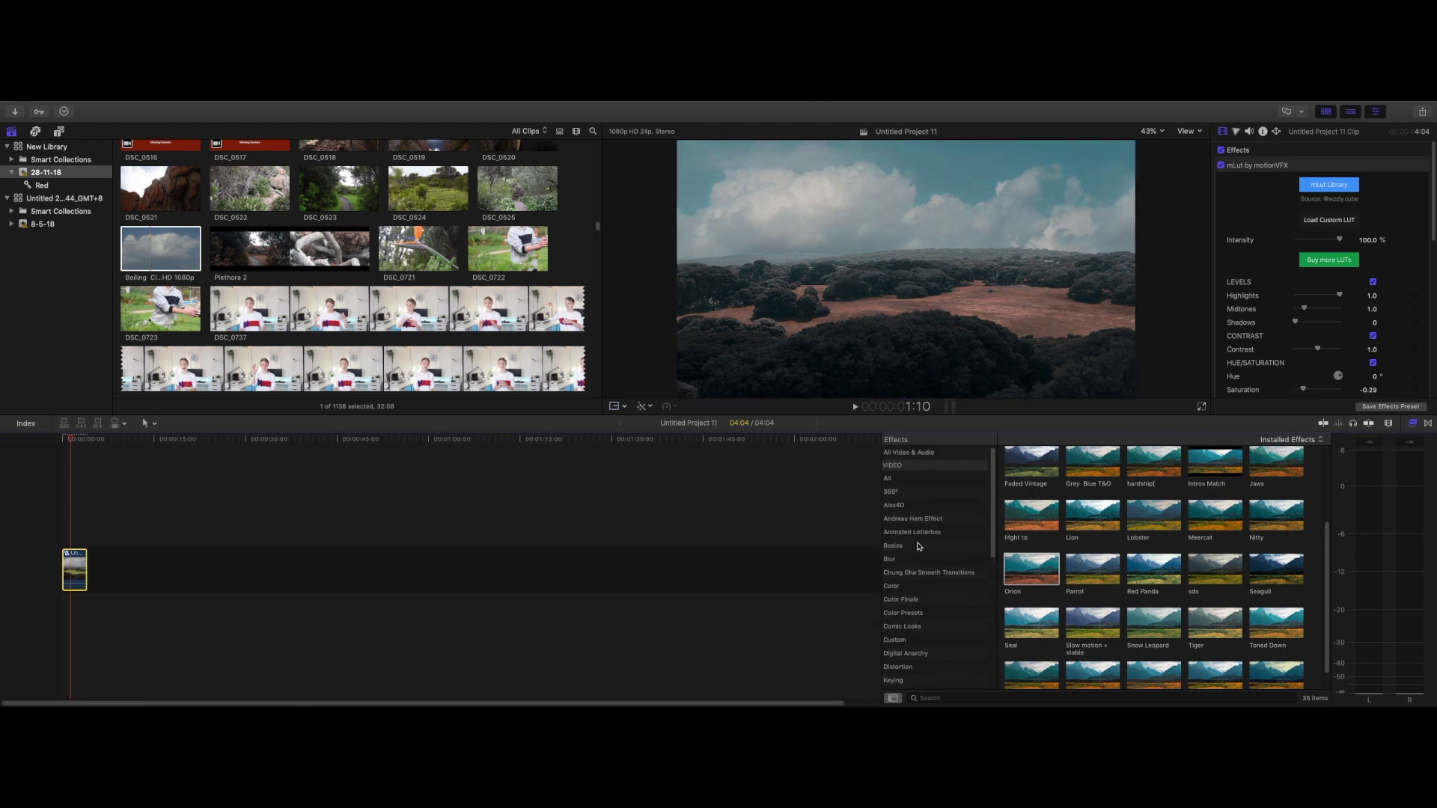
left_click(906, 479)
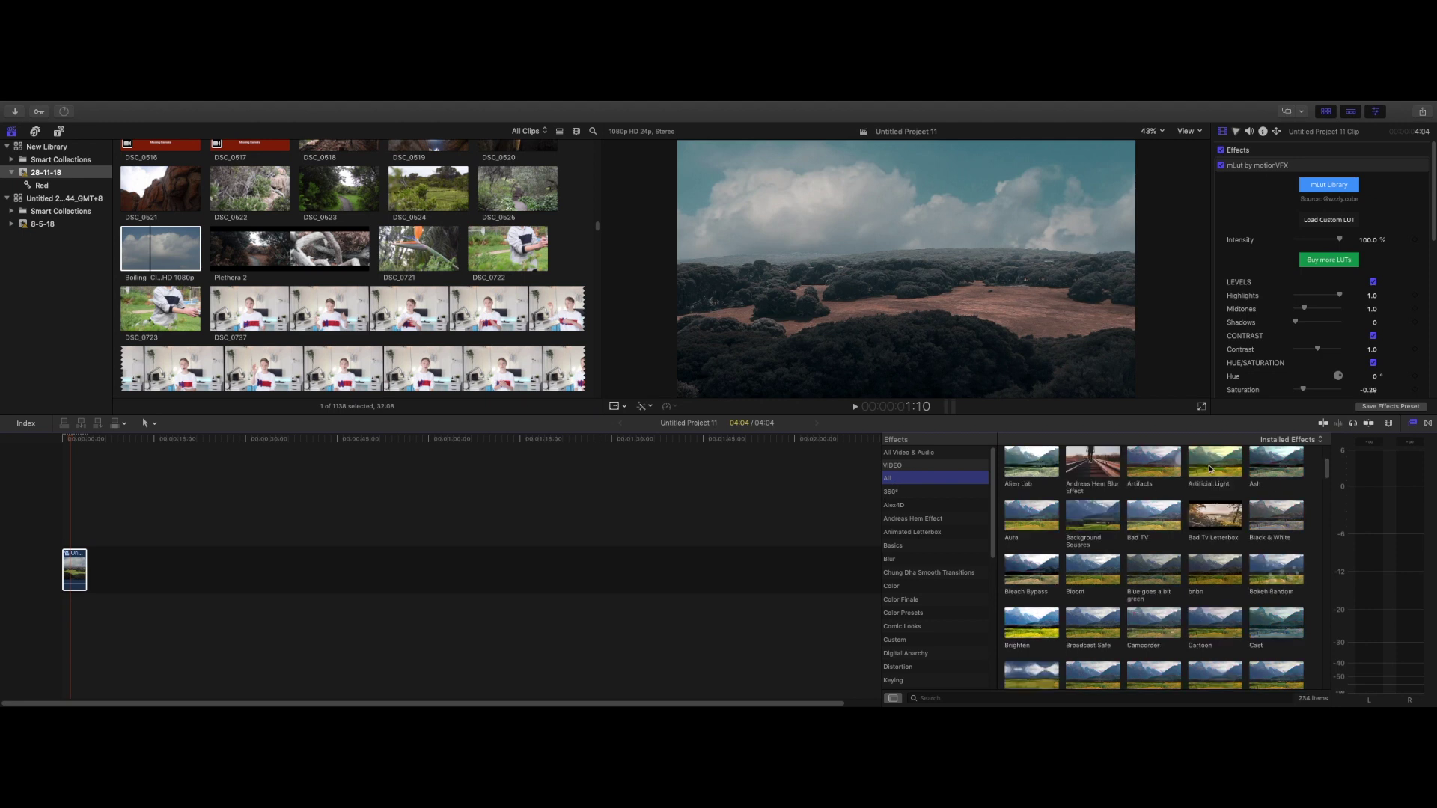
scroll(1214, 462, "up", 3)
left_click_drag(1208, 533, 67, 566)
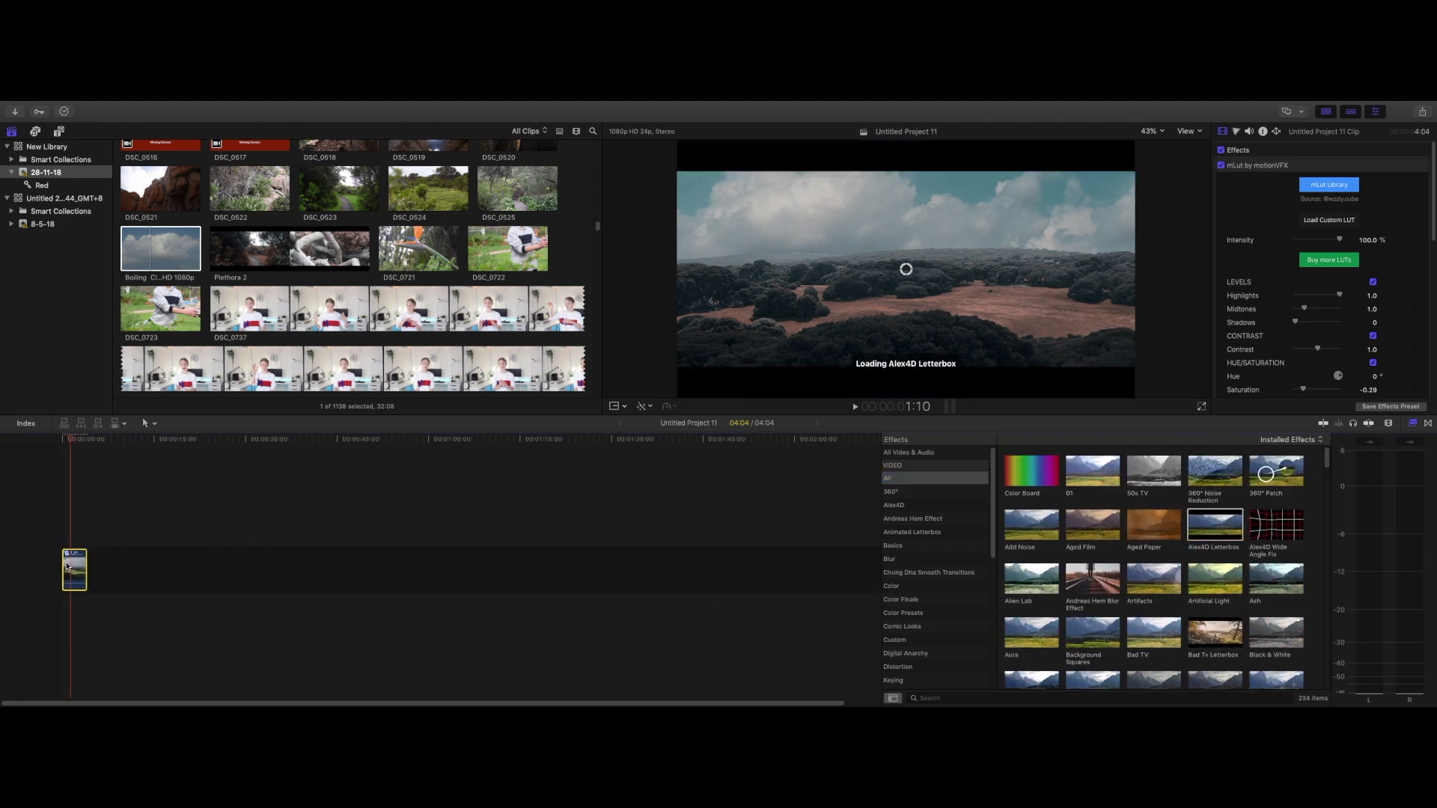
left_click(56, 546)
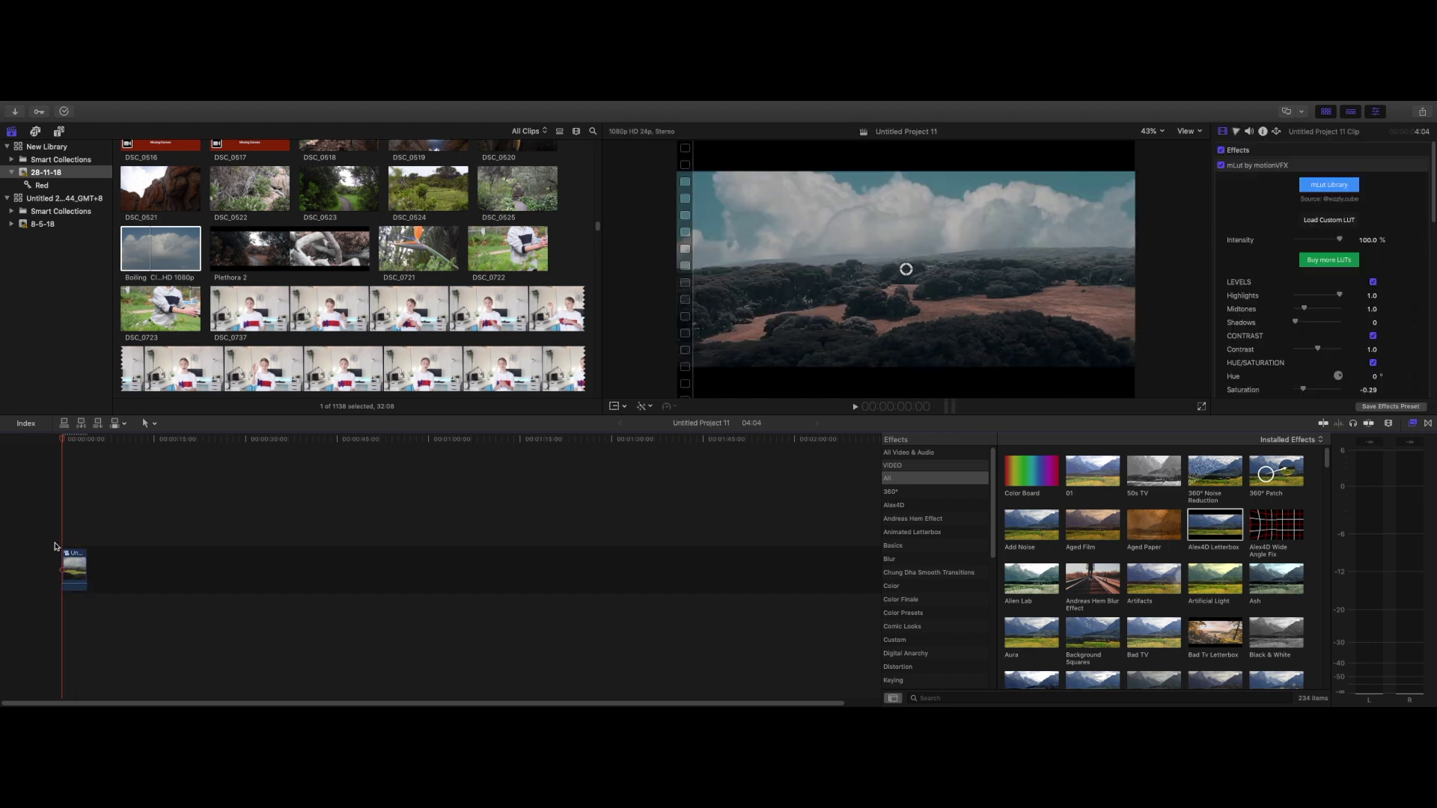
key("space")
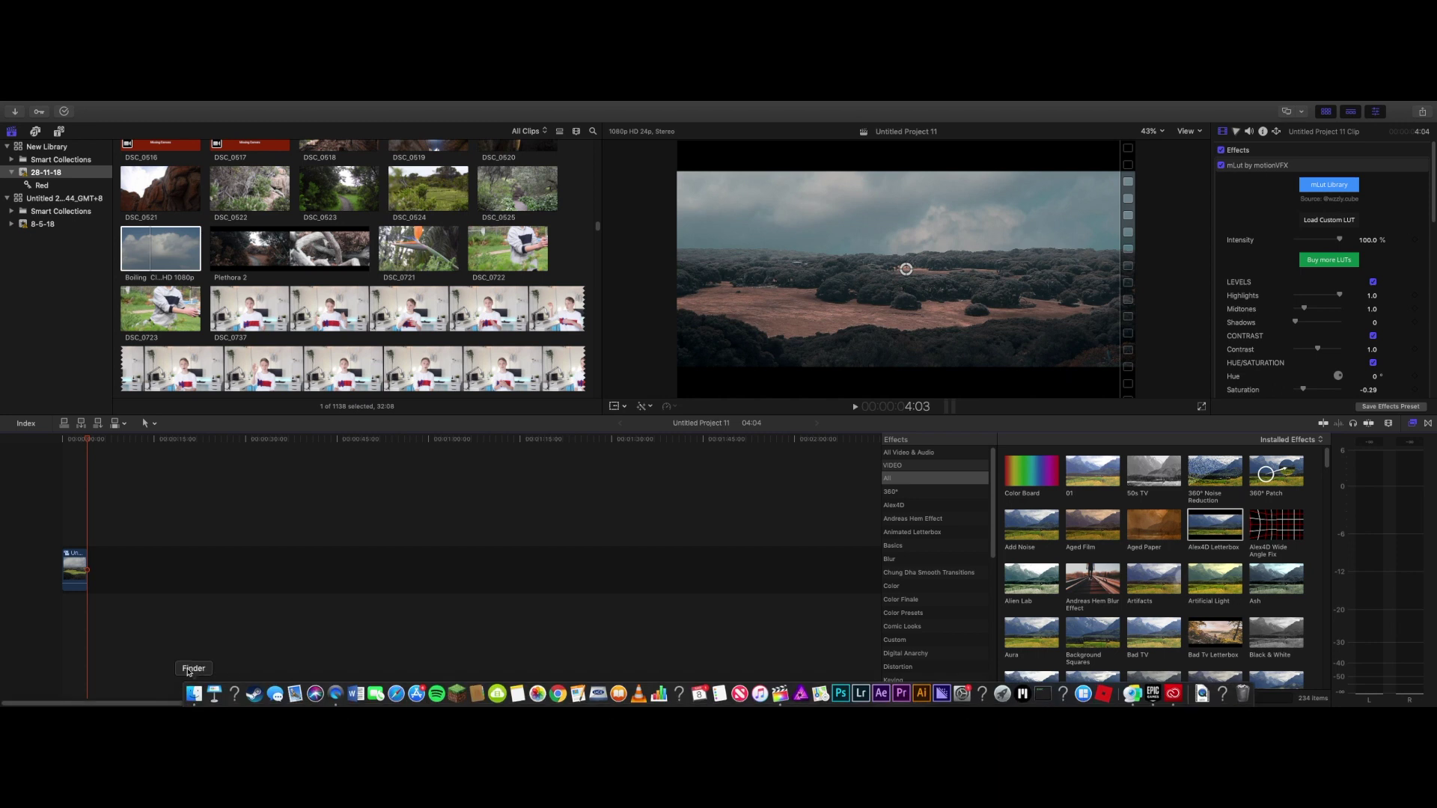
- Review the finished sky replacement full screen from the start and return to the editing view
left_click(28, 535)
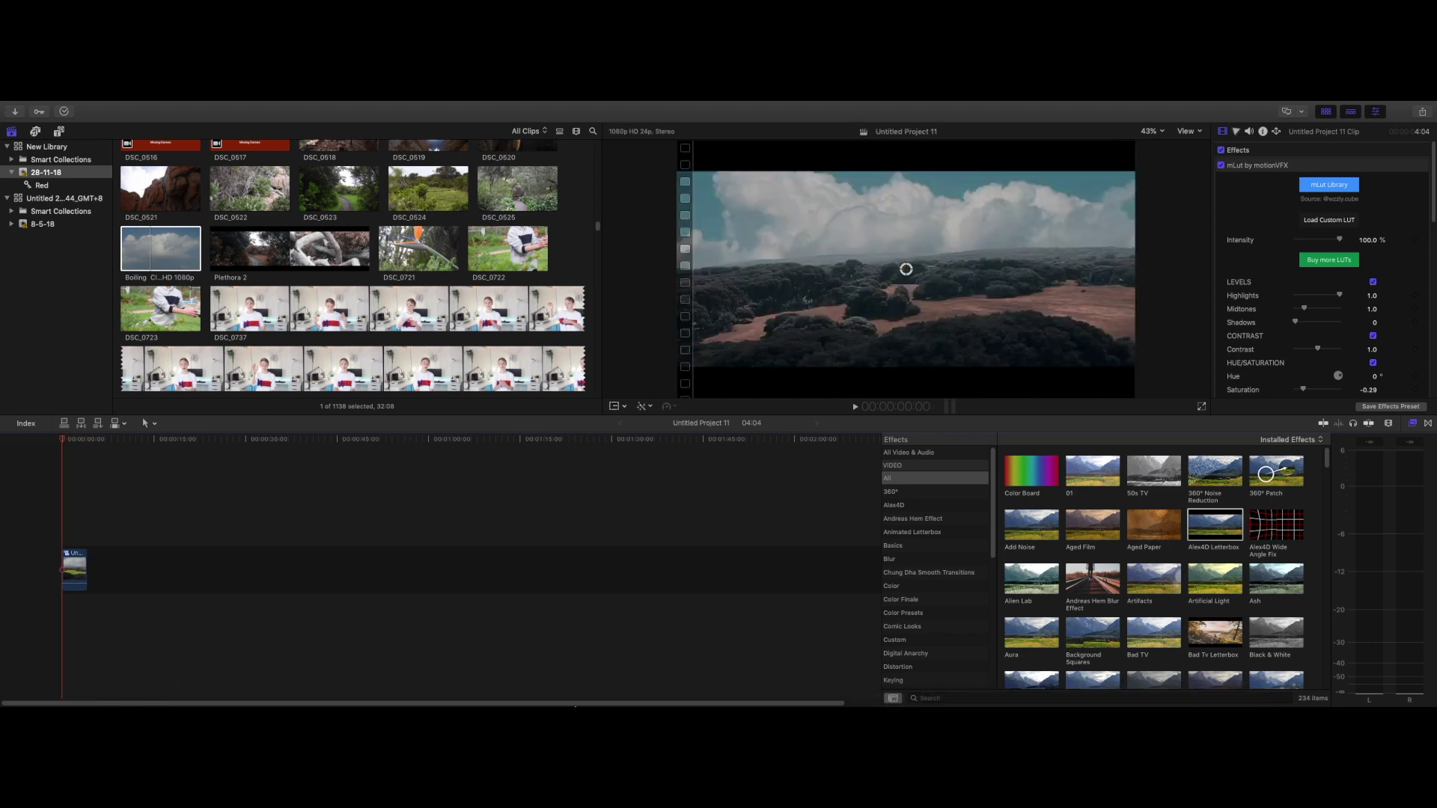
left_click(570, 592)
key("Home")
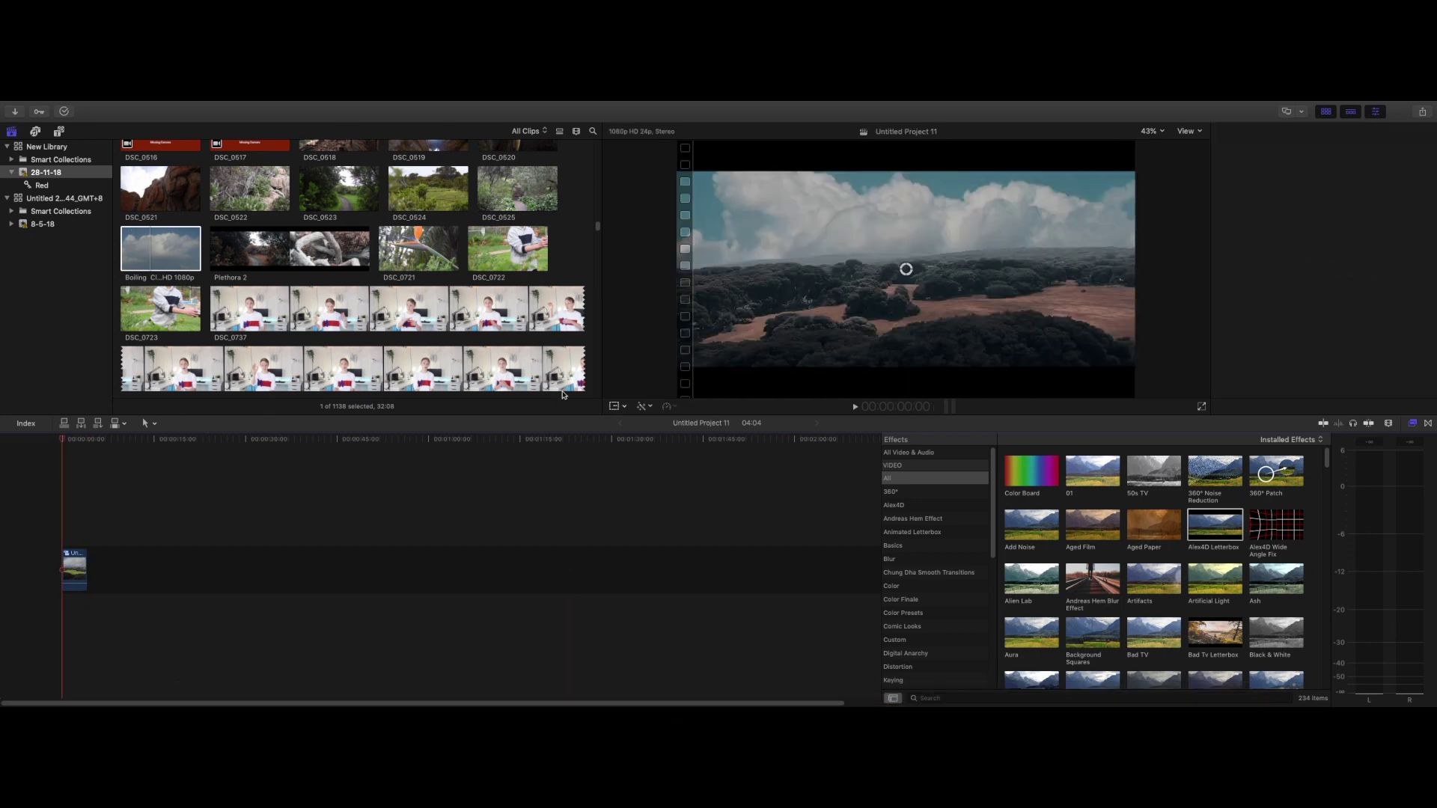
key("super+shift+f")
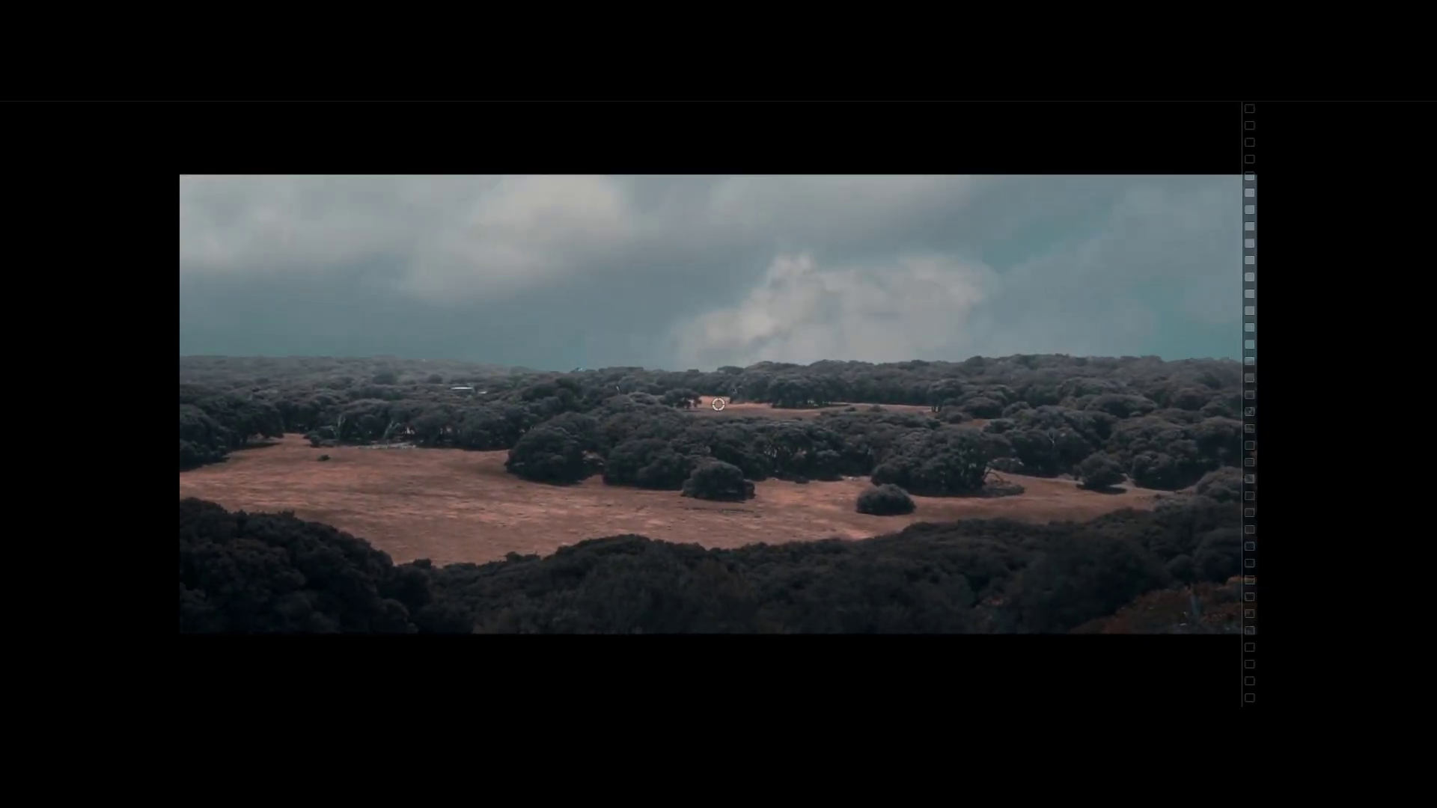
key("Escape")
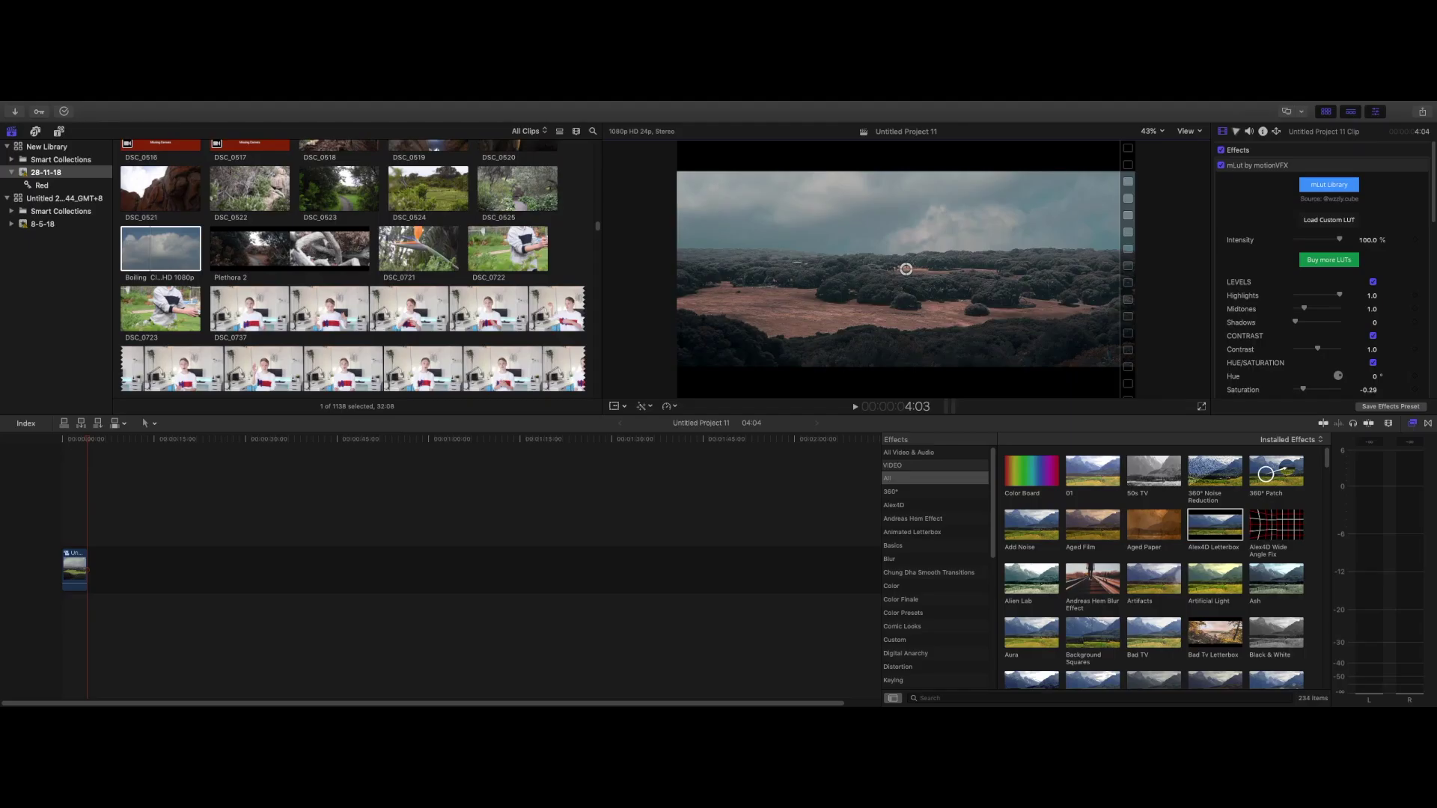